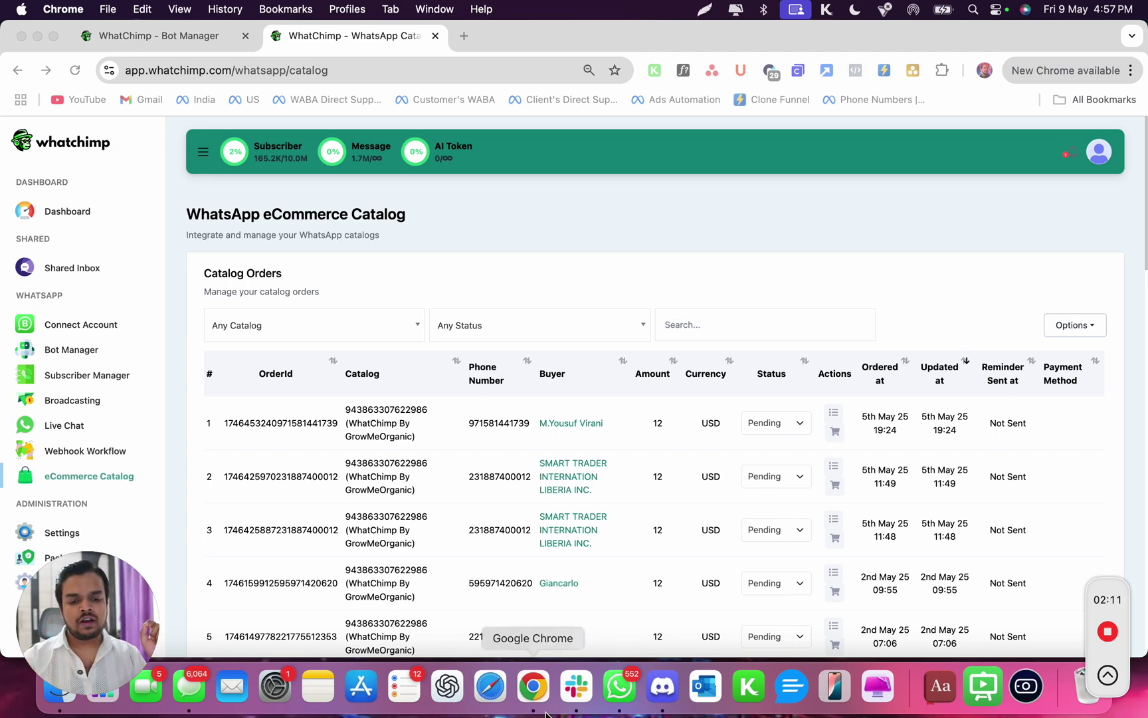
- Switch to WhatsApp and send "I want to see the product catalog" in the WhatChimp By GrowMeOrganic chat
left_click(607, 693)
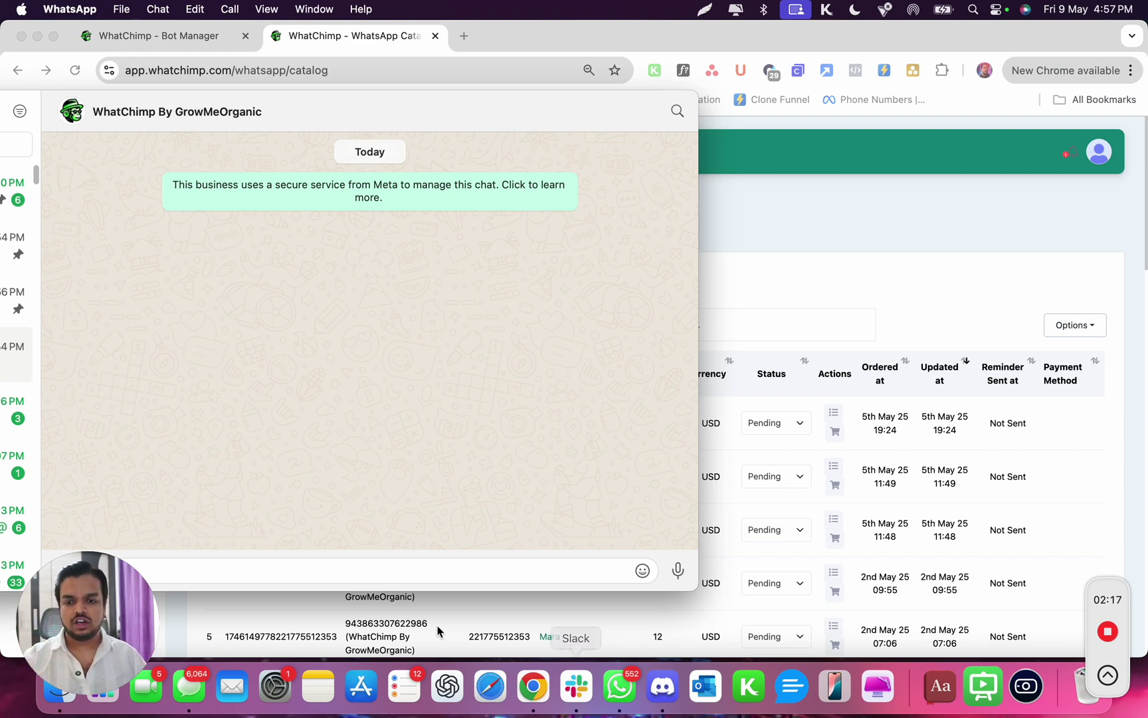
left_click_drag(58, 653, 908, 654)
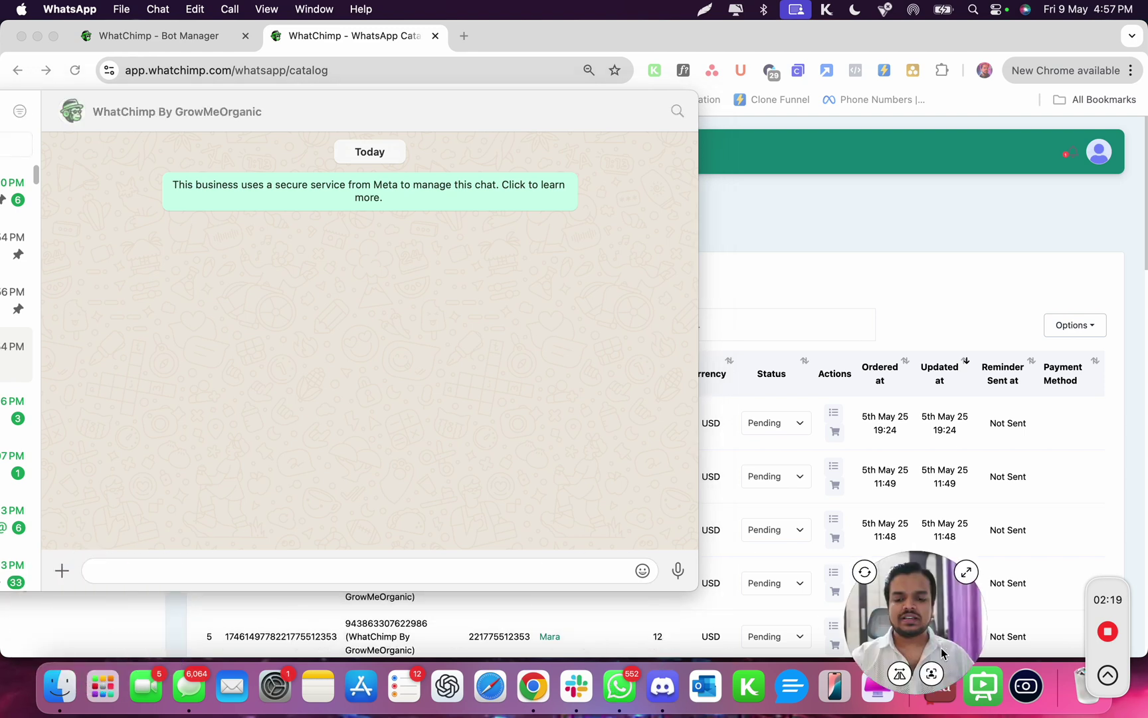
left_click(223, 573)
type("I wan")
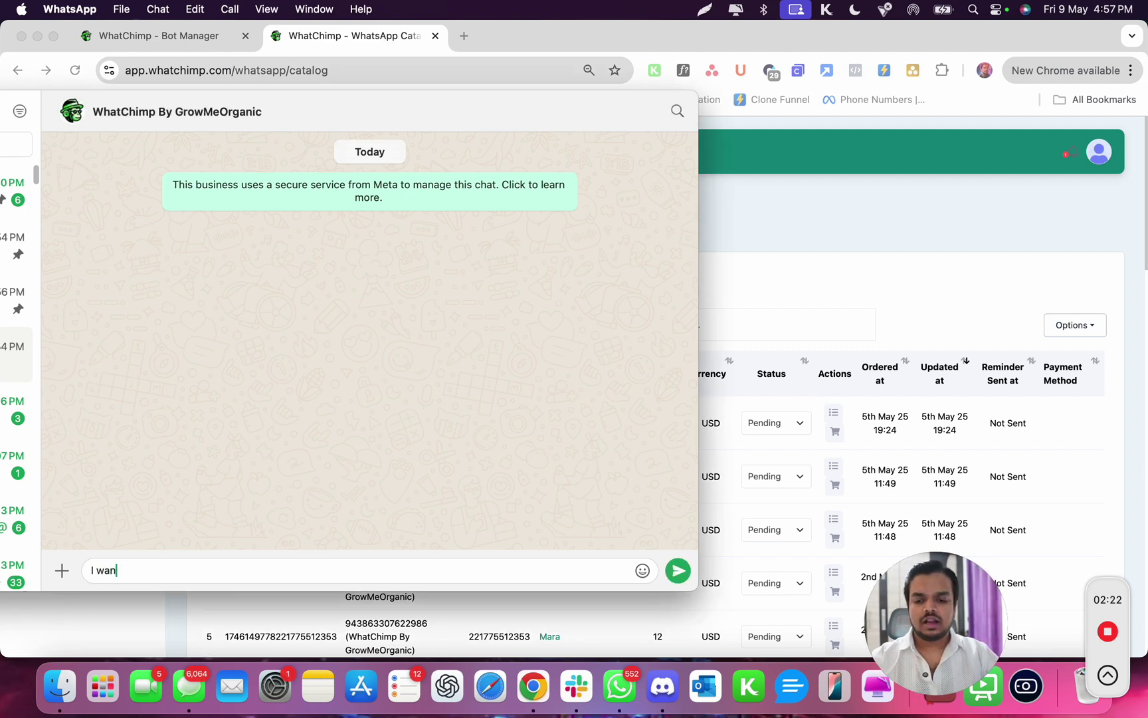
type("t to see the pro")
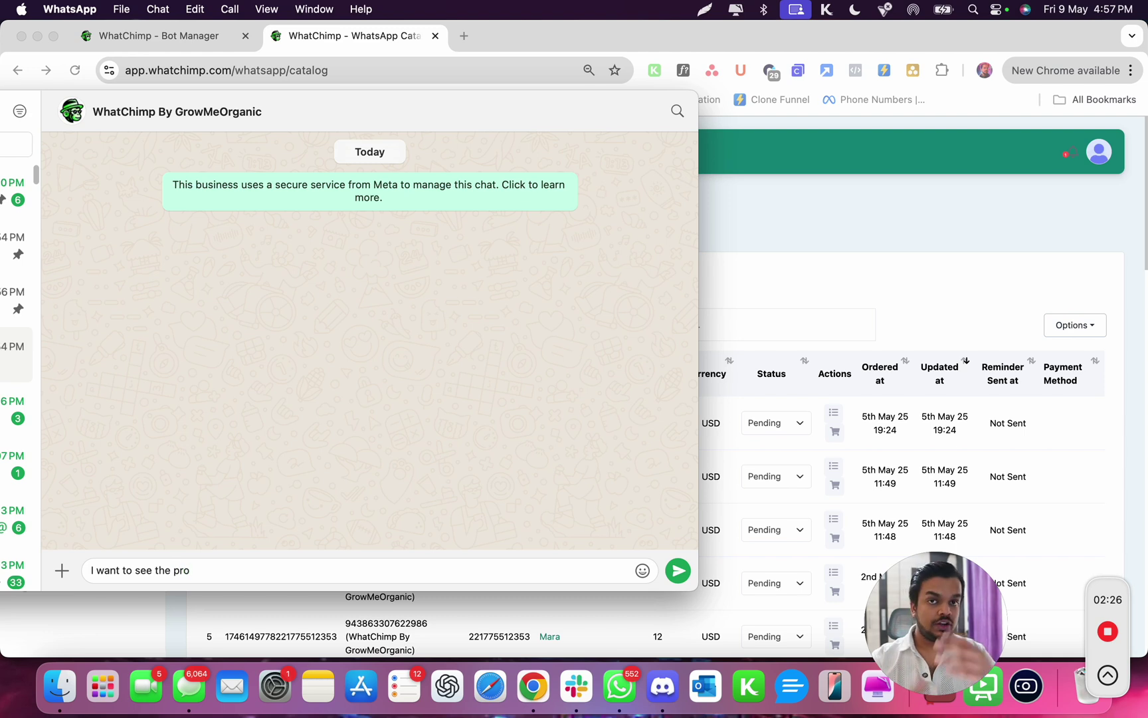
type("duc")
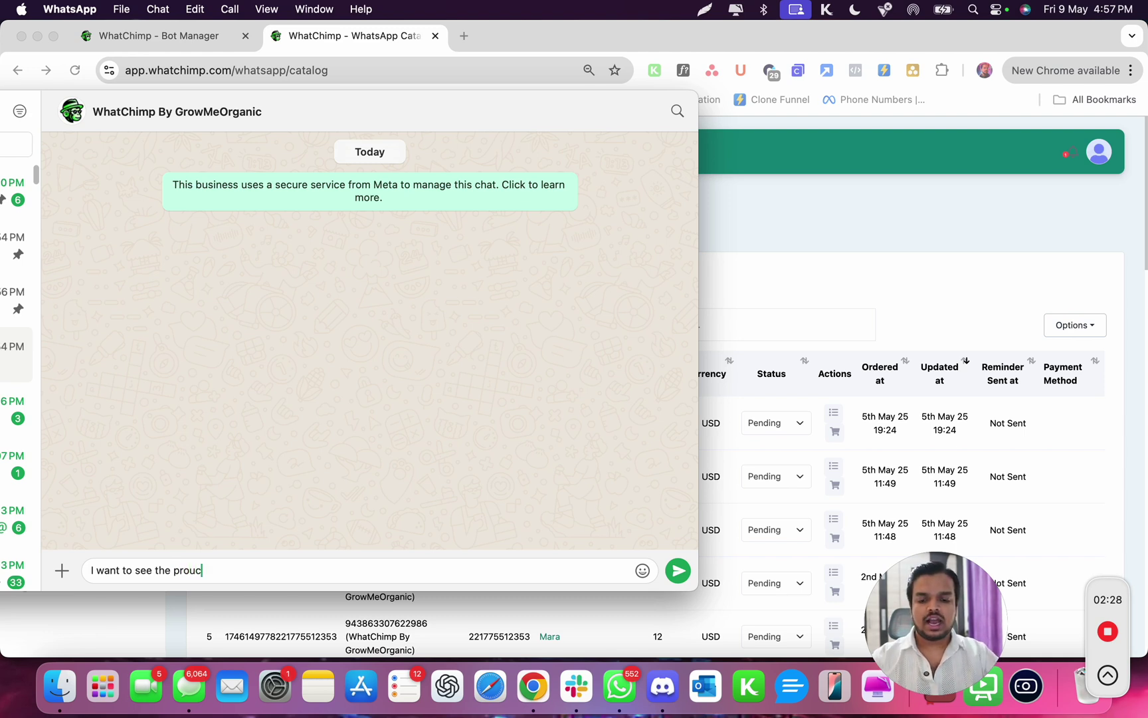
key("BackSpace")
key("BackSpace")
key("BackSpace")
type("duct catalog")
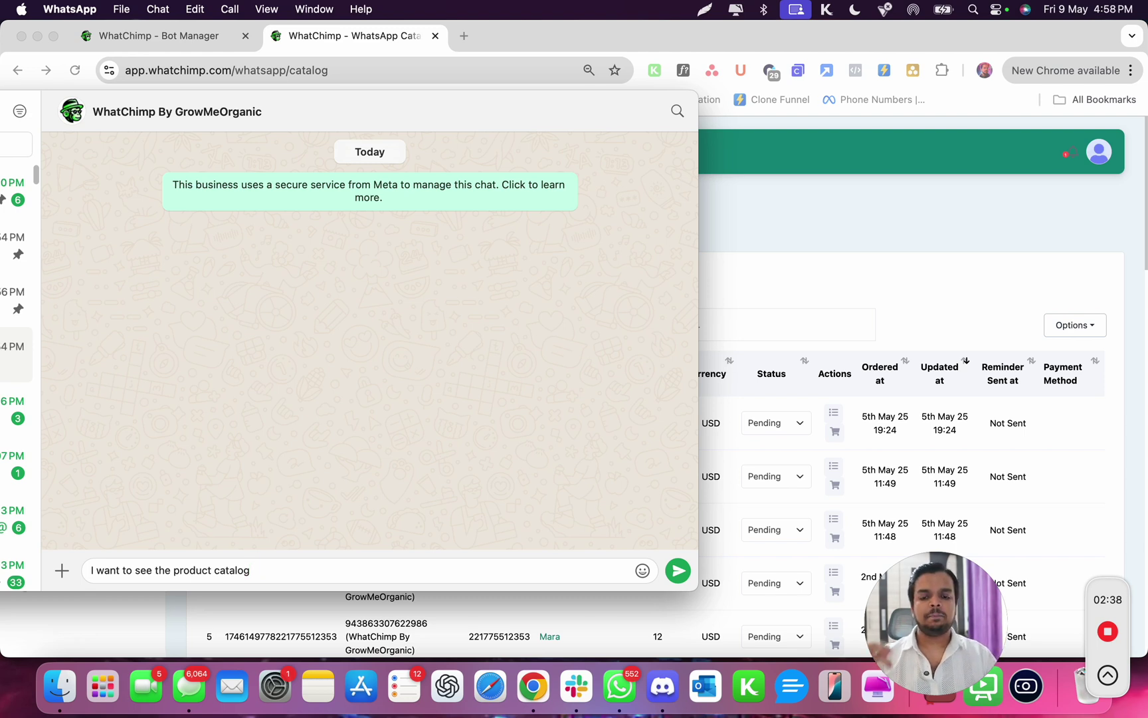
key("Return")
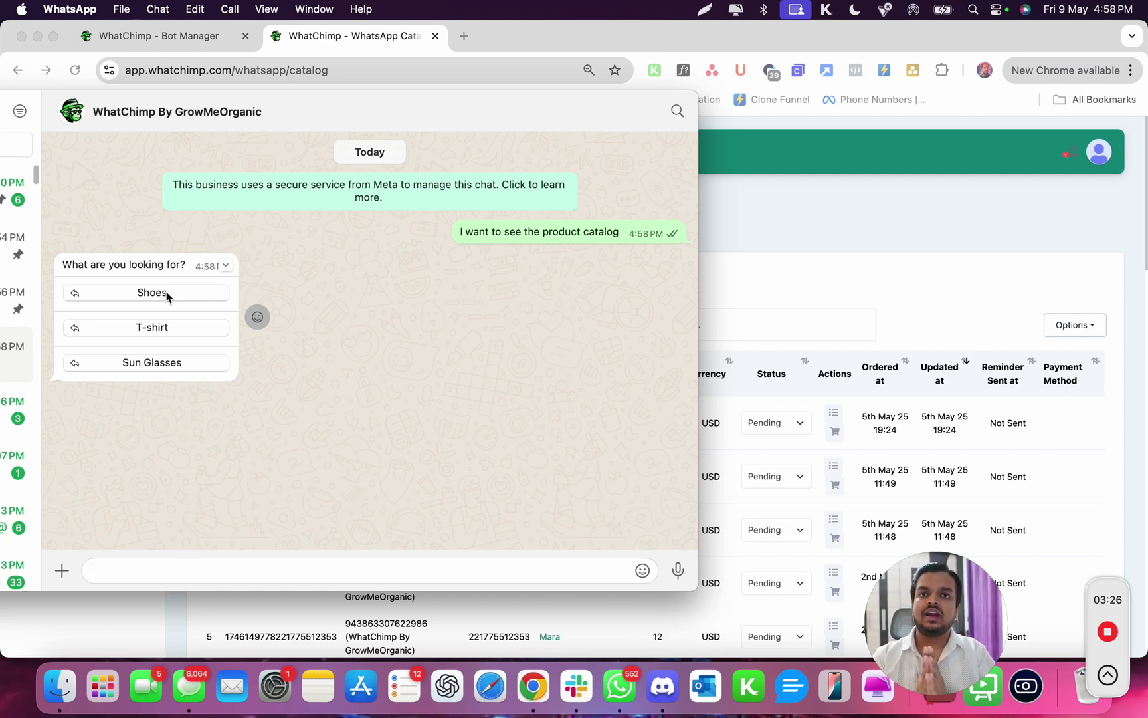
- Answer the bot with Shoes, then open the offered items and review the WhatChimp Basic Subscription product details
left_click(166, 293)
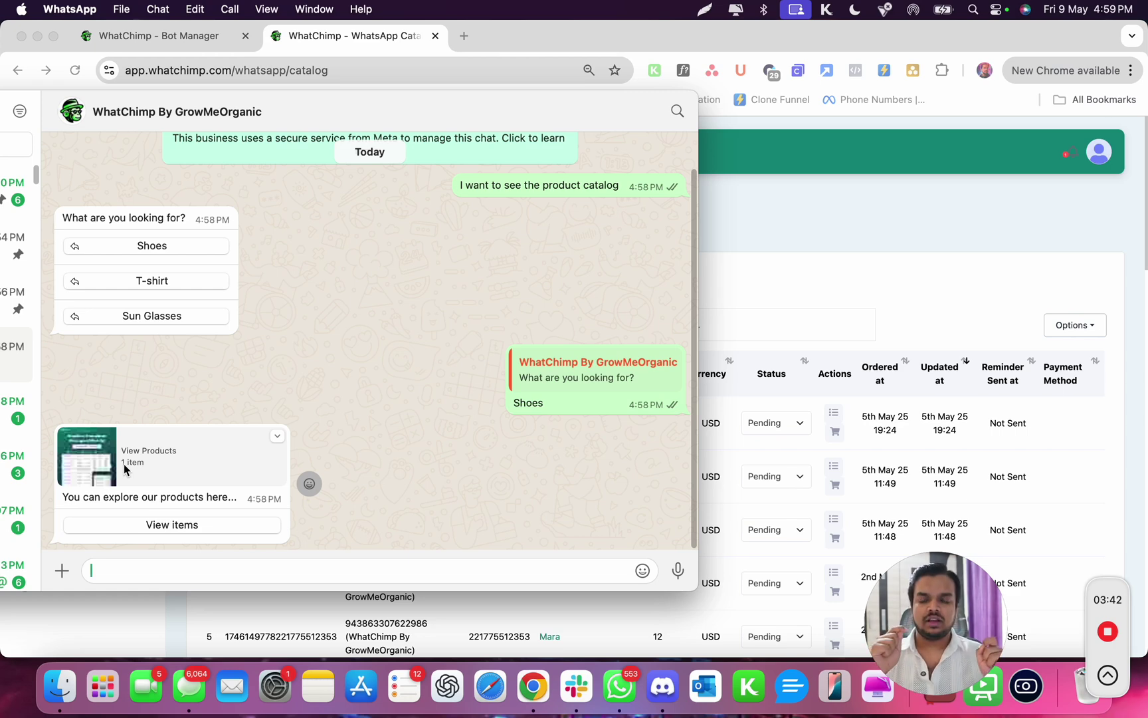
left_click(153, 528)
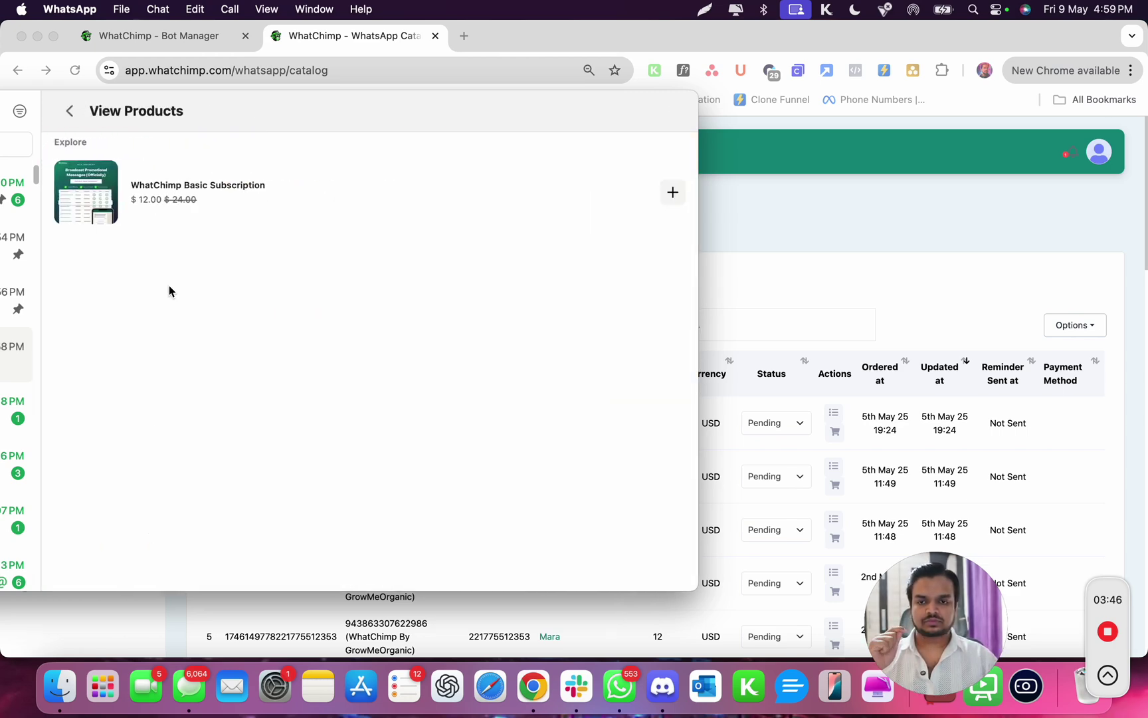
left_click(89, 178)
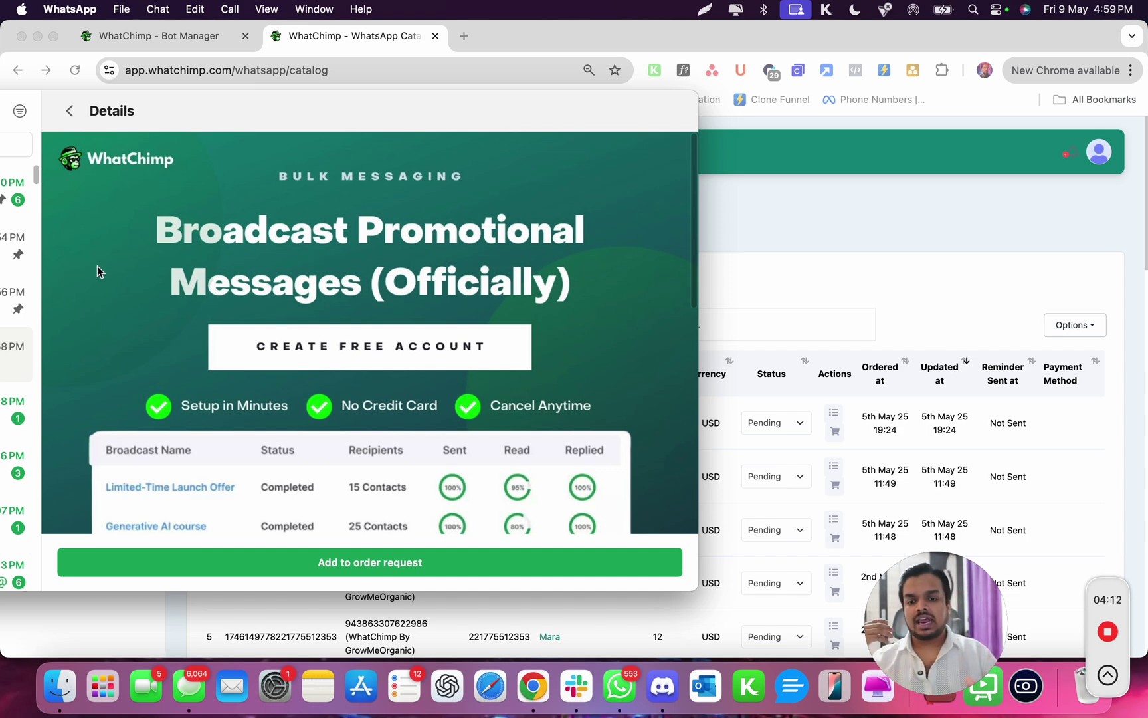
scroll(98, 269, "down", 10)
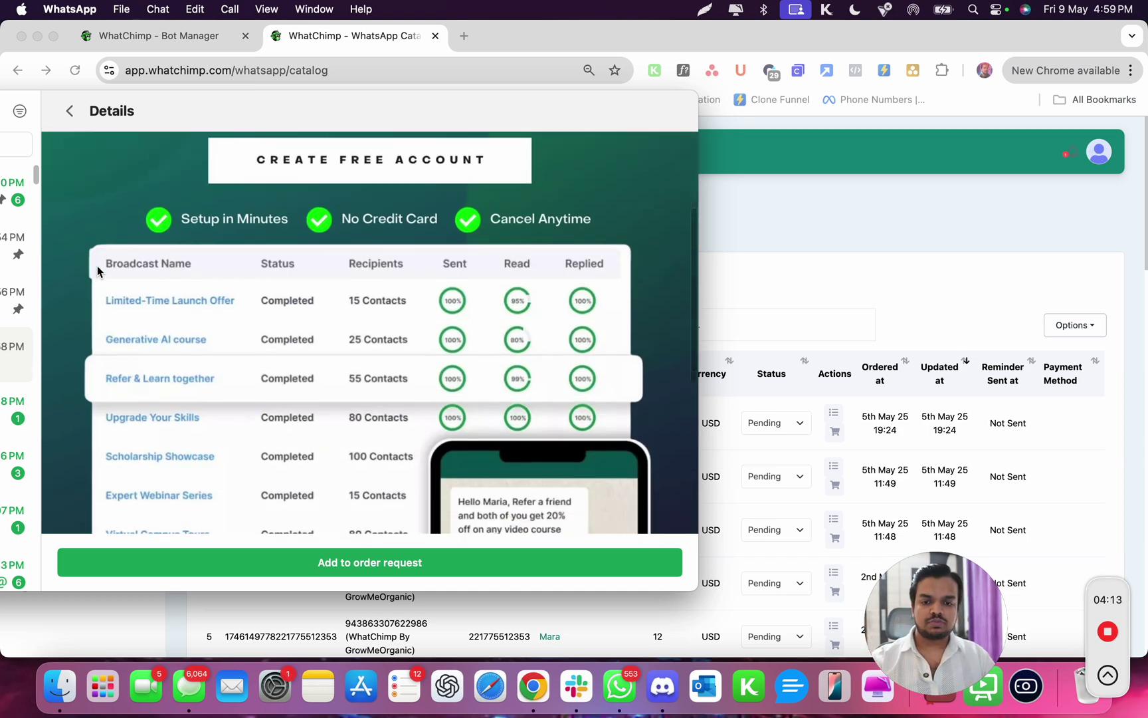
scroll(98, 269, "down", 3)
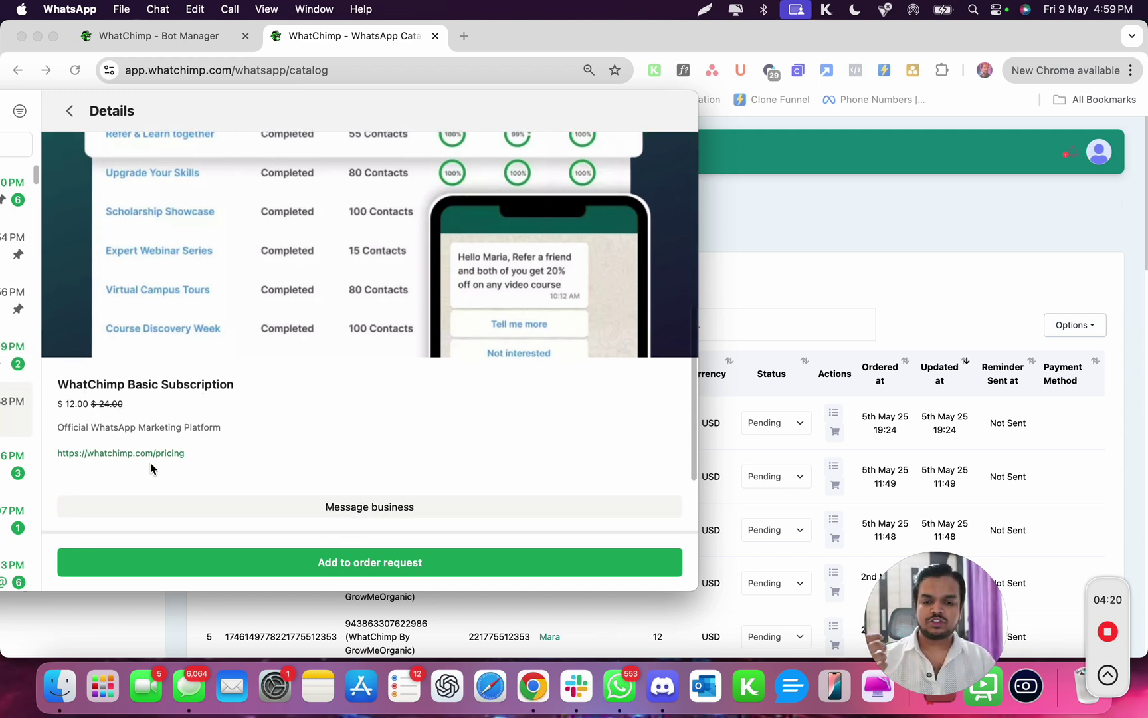
scroll(102, 449, "down", 3)
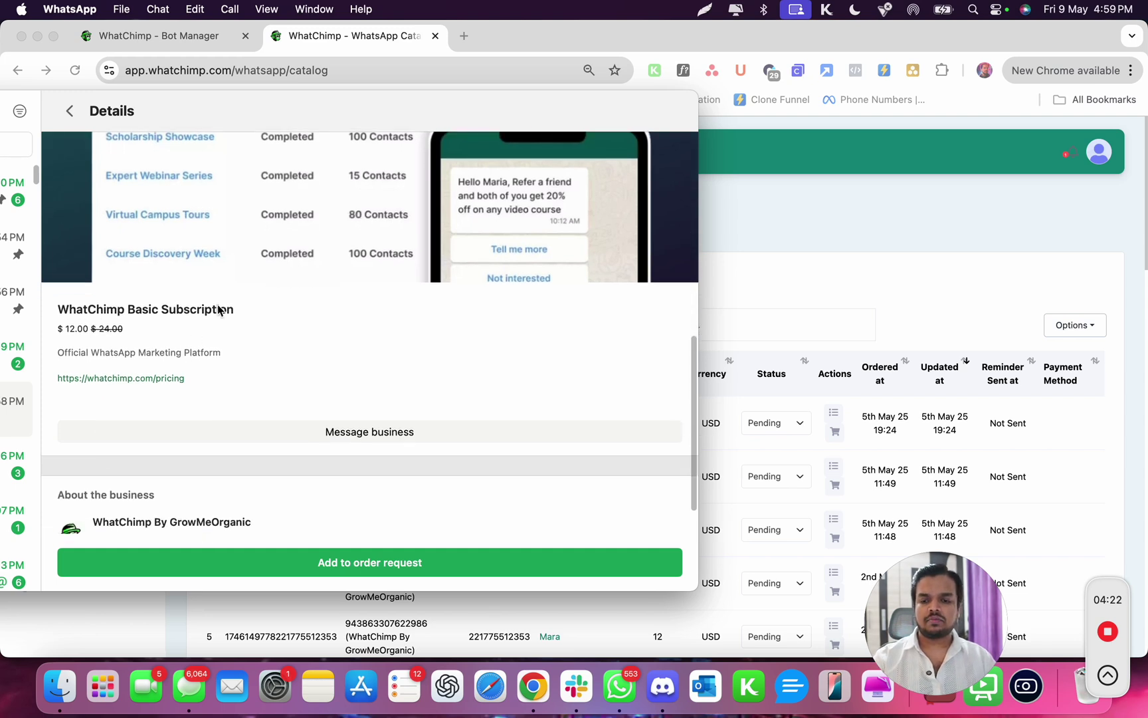
scroll(218, 304, "down", 2)
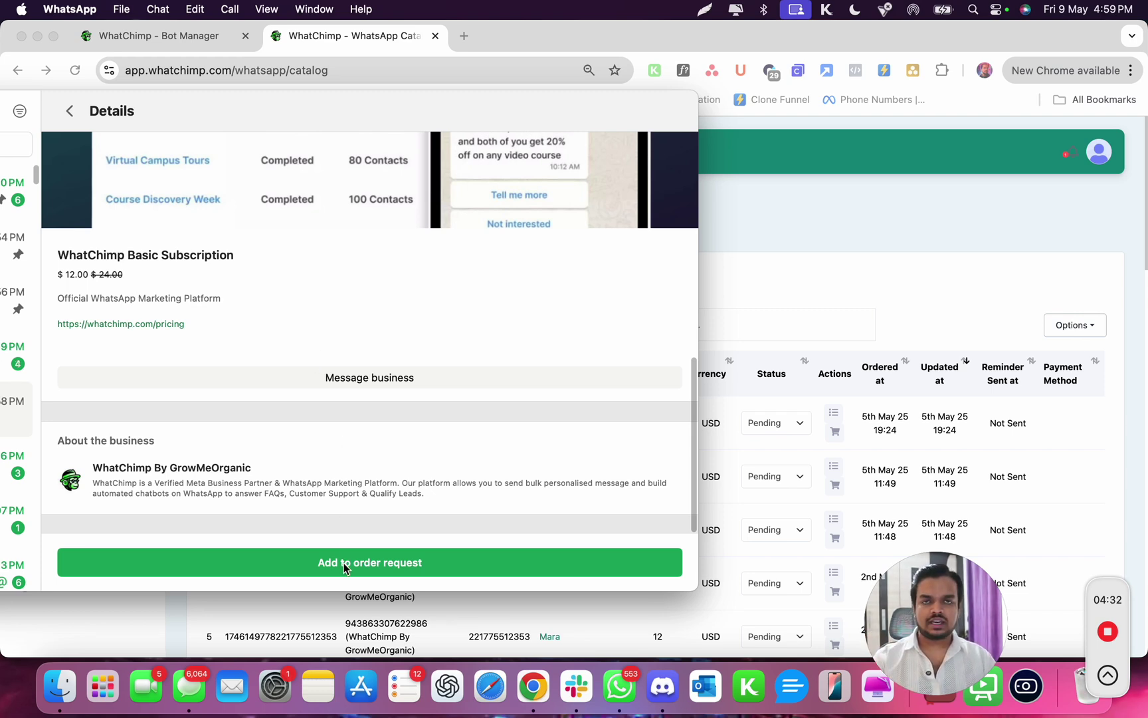
- Message the business about the WhatChimp Basic Subscription product with "Hey I want to learn more about this"
left_click(376, 386)
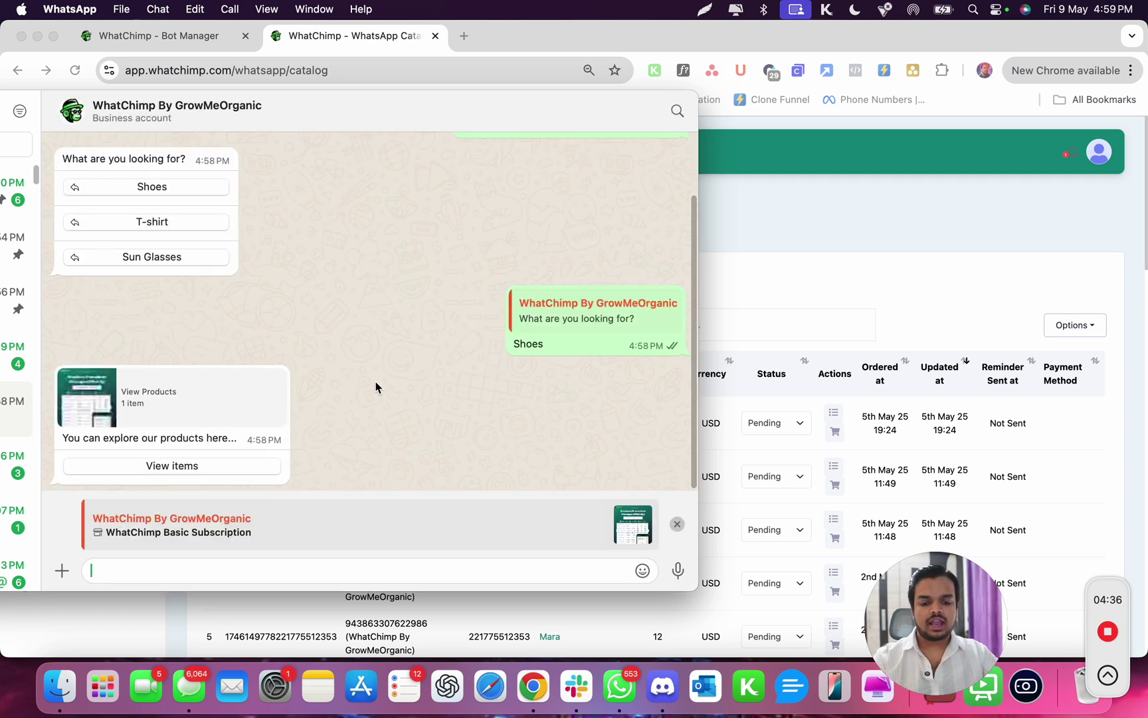
type("Hey I")
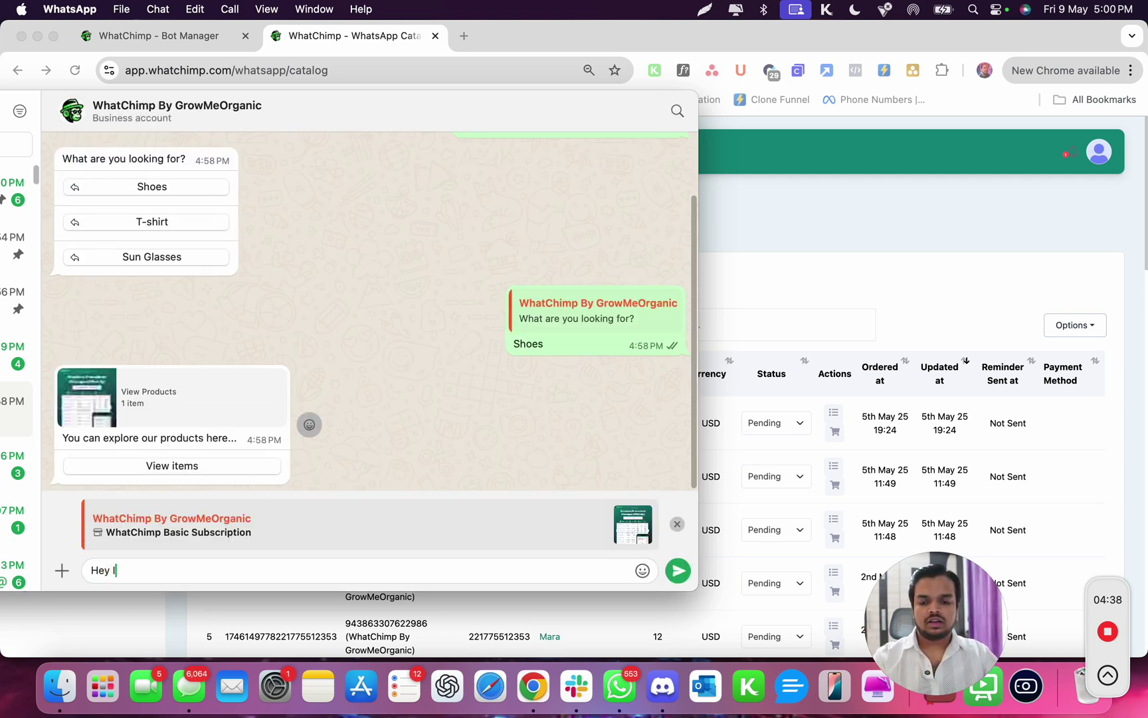
type(" want to lear n")
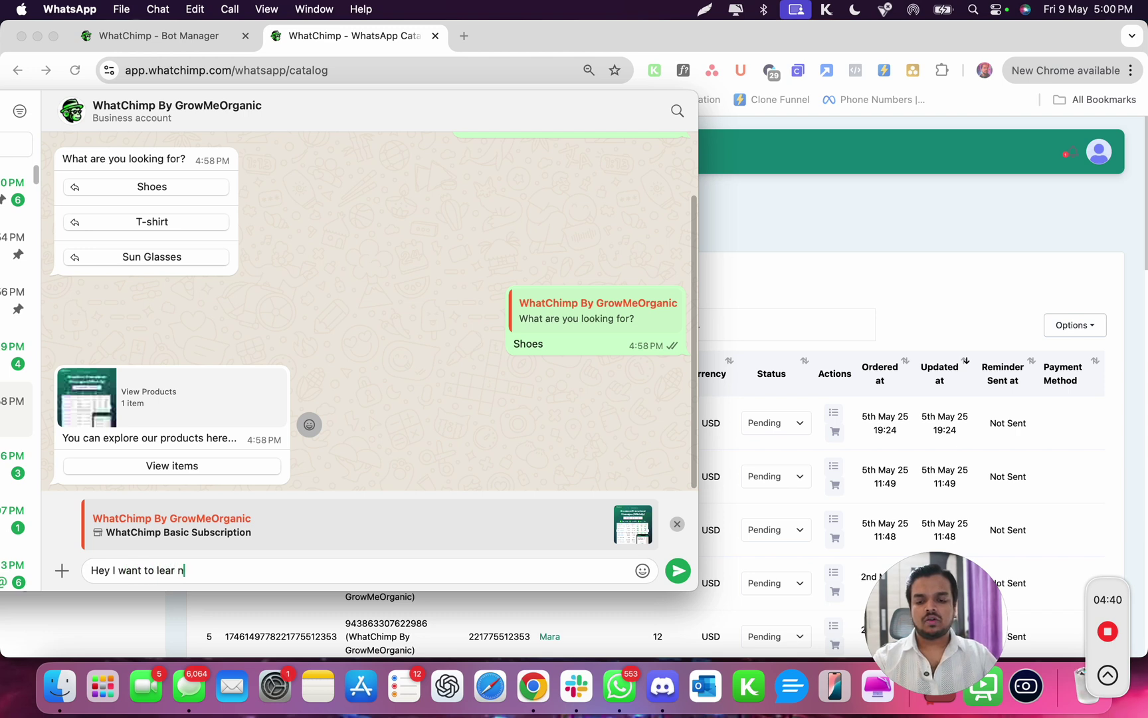
key("BackSpace")
key("BackSpace")
type("n more")
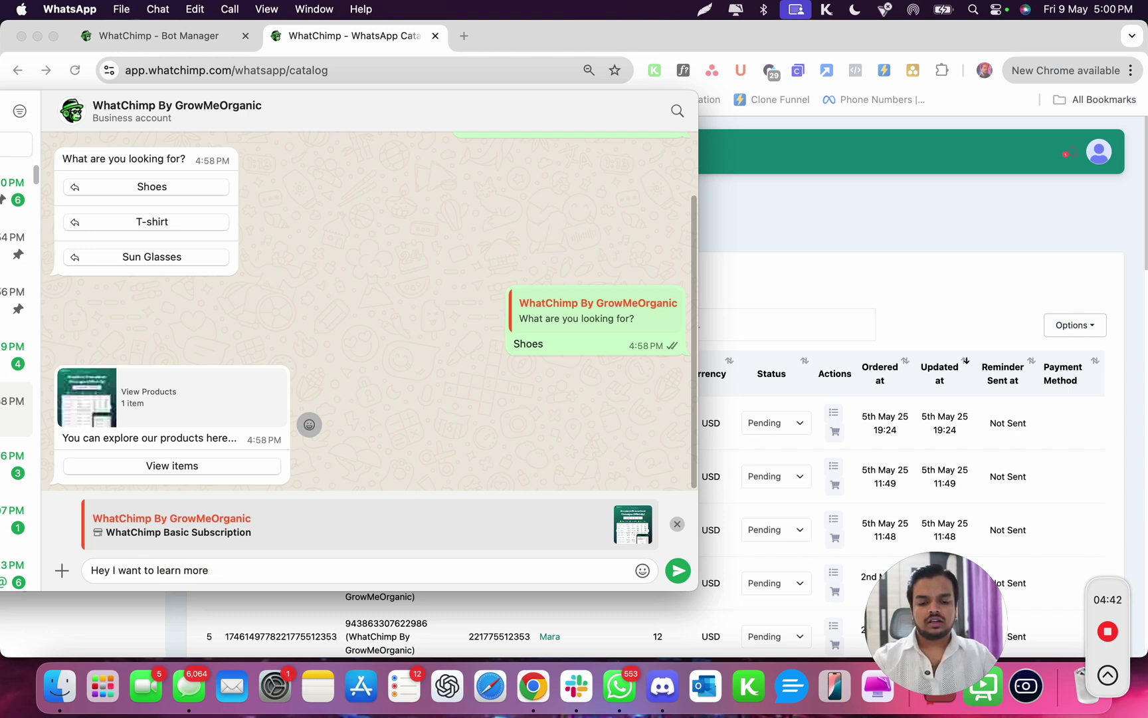
type(" about this")
key("Return")
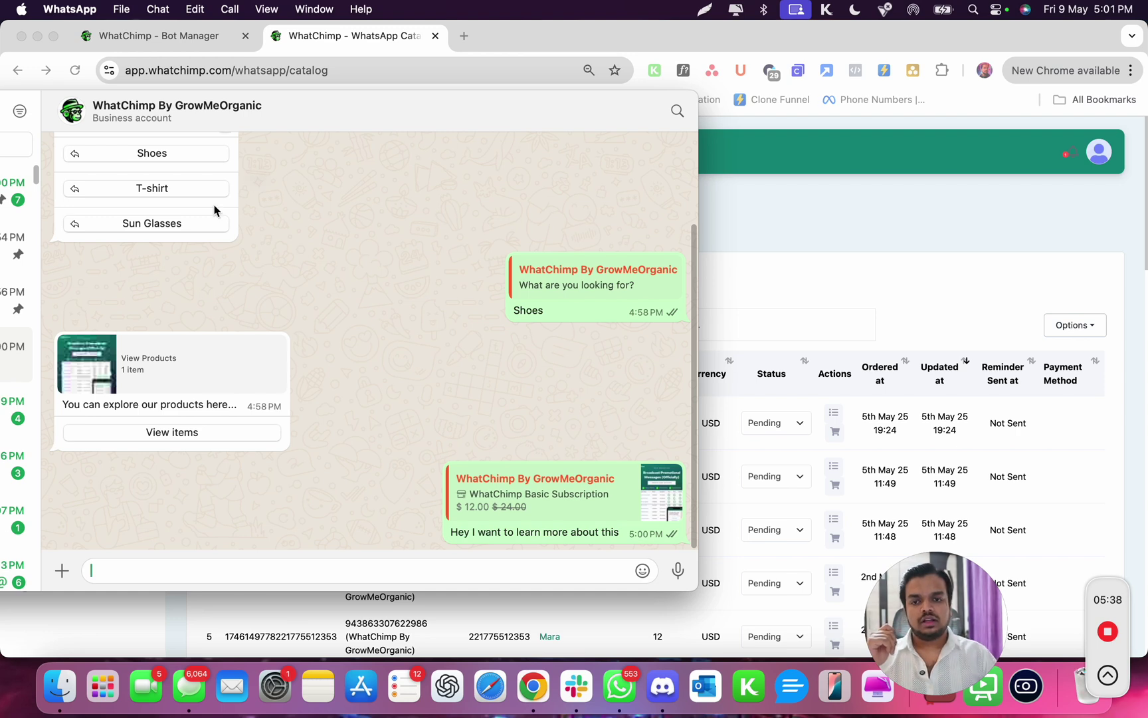
- Switch to Chrome and examine the WhatsApp eCommerce Catalog page, from the catalog orders and manual payment orders through to the Catalog Manager
left_click(739, 263)
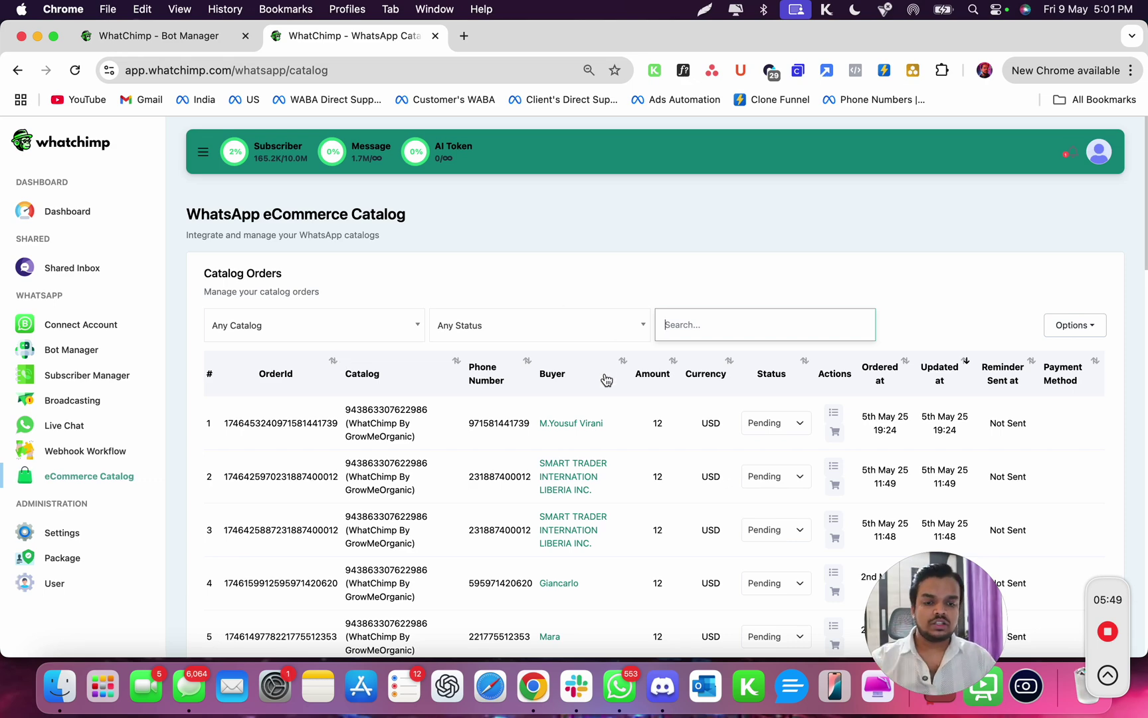
scroll(604, 377, "down", 5)
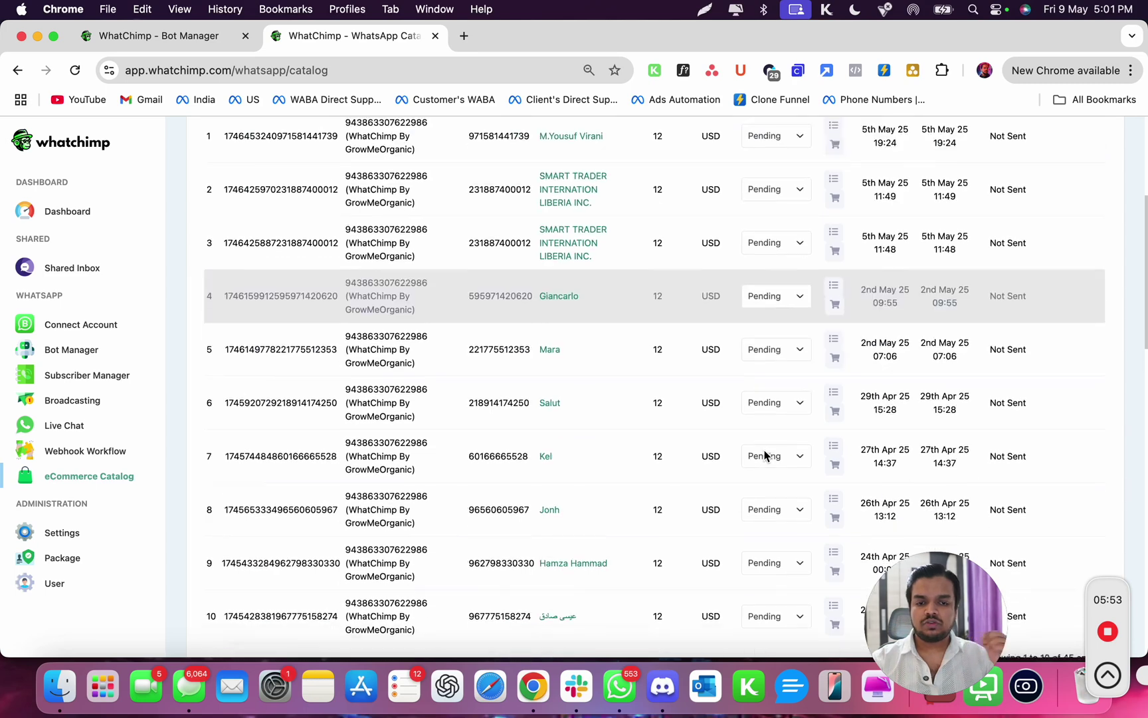
scroll(764, 449, "down", 7)
scroll(764, 449, "down", 13)
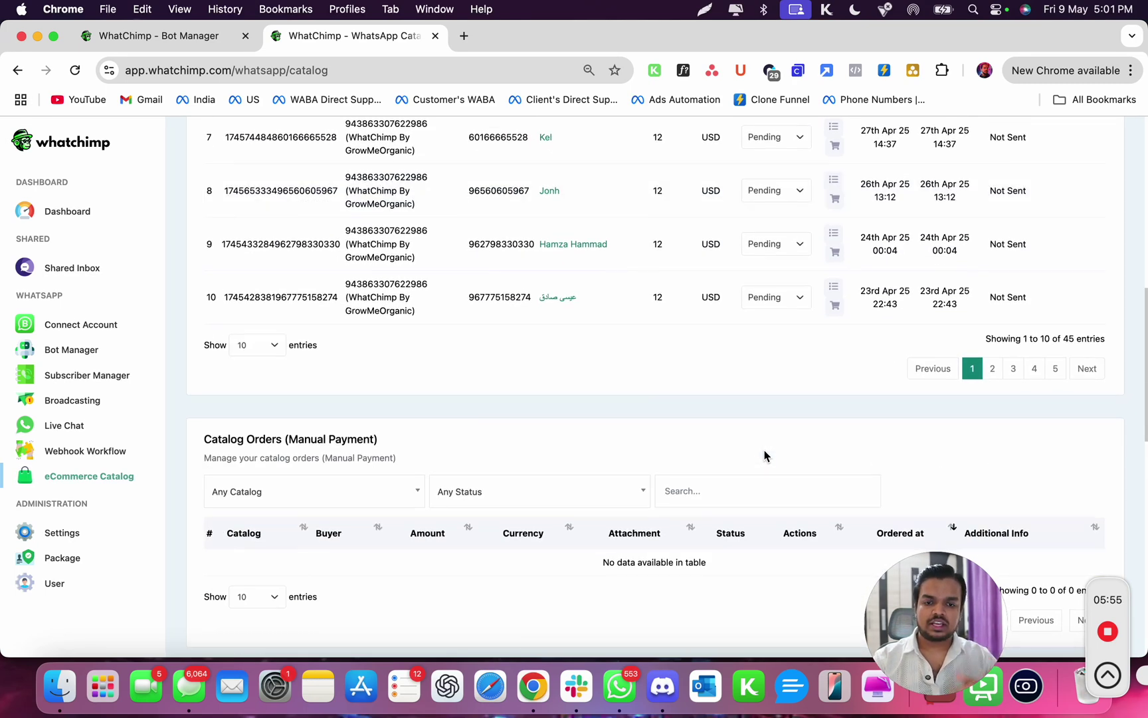
scroll(616, 546, "down", 2)
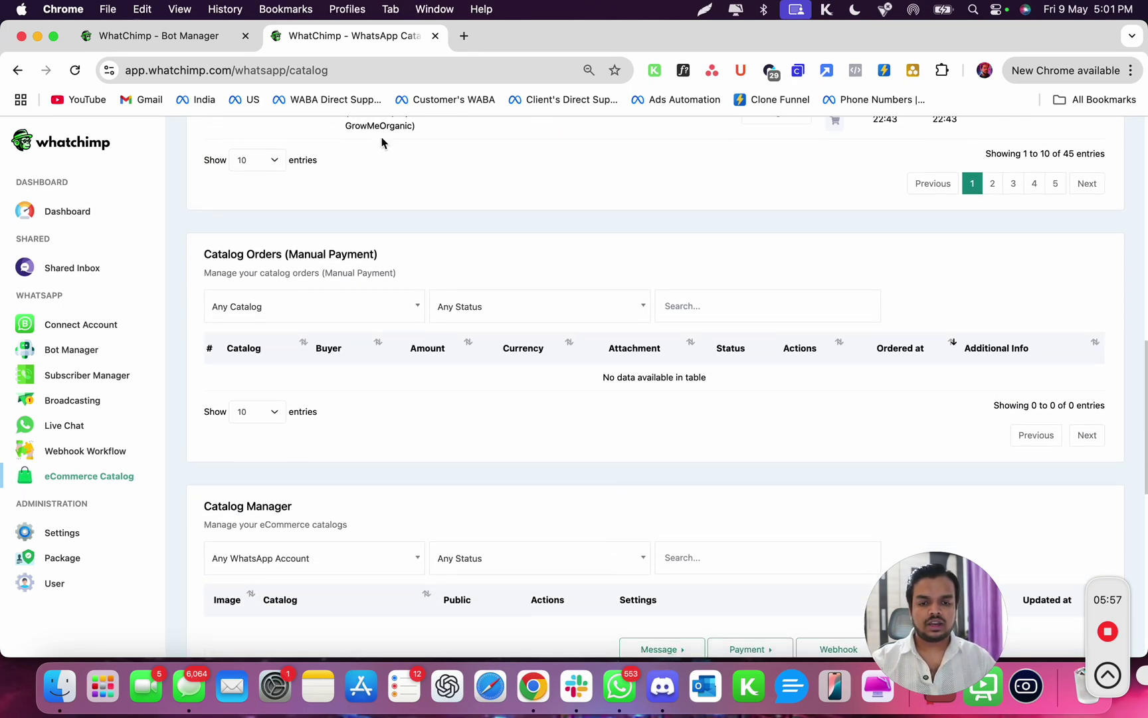
scroll(301, 293, "down", 11)
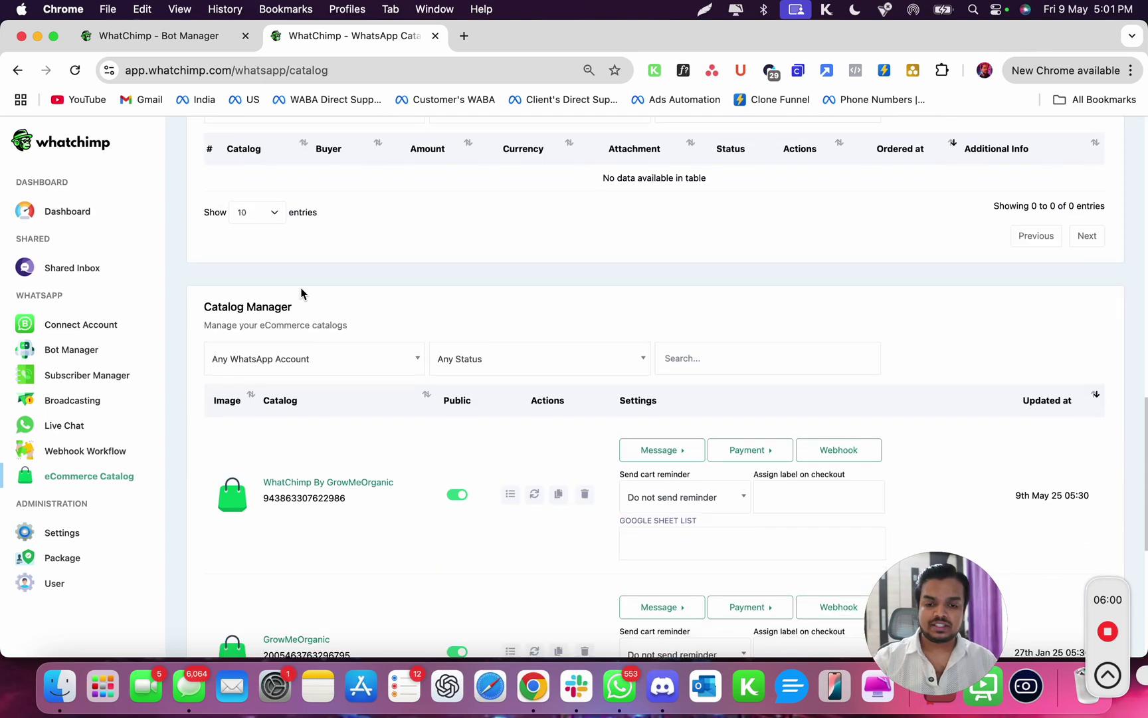
scroll(306, 451, "down", 7)
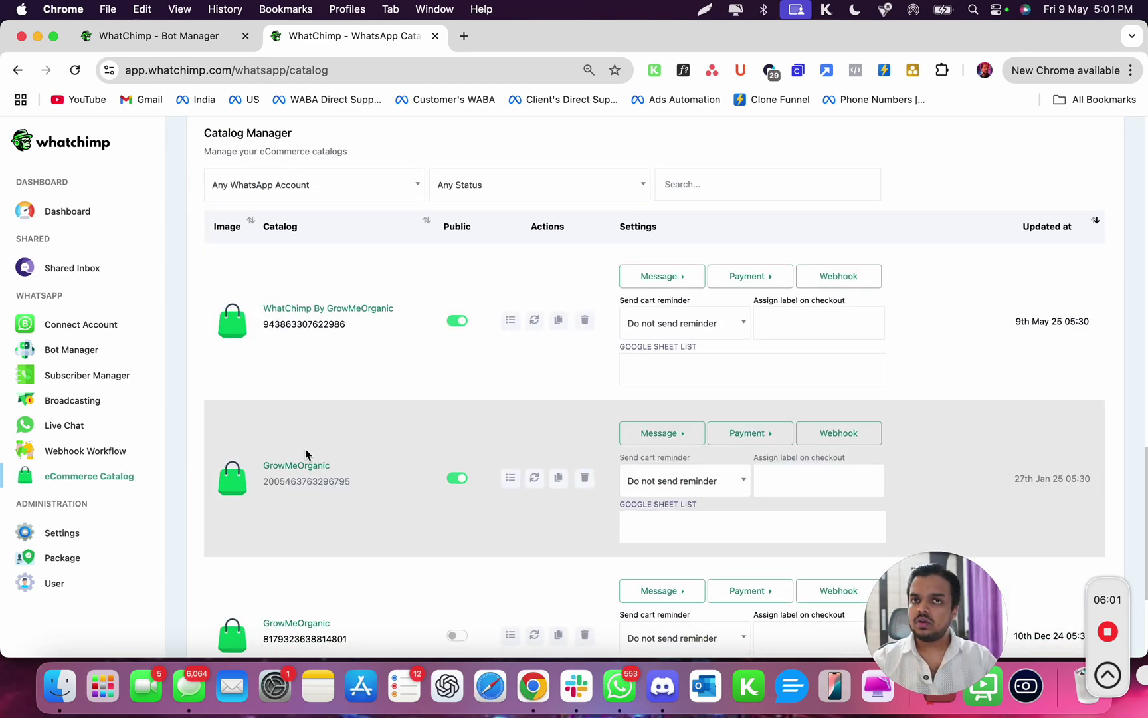
scroll(456, 338, "up", 3)
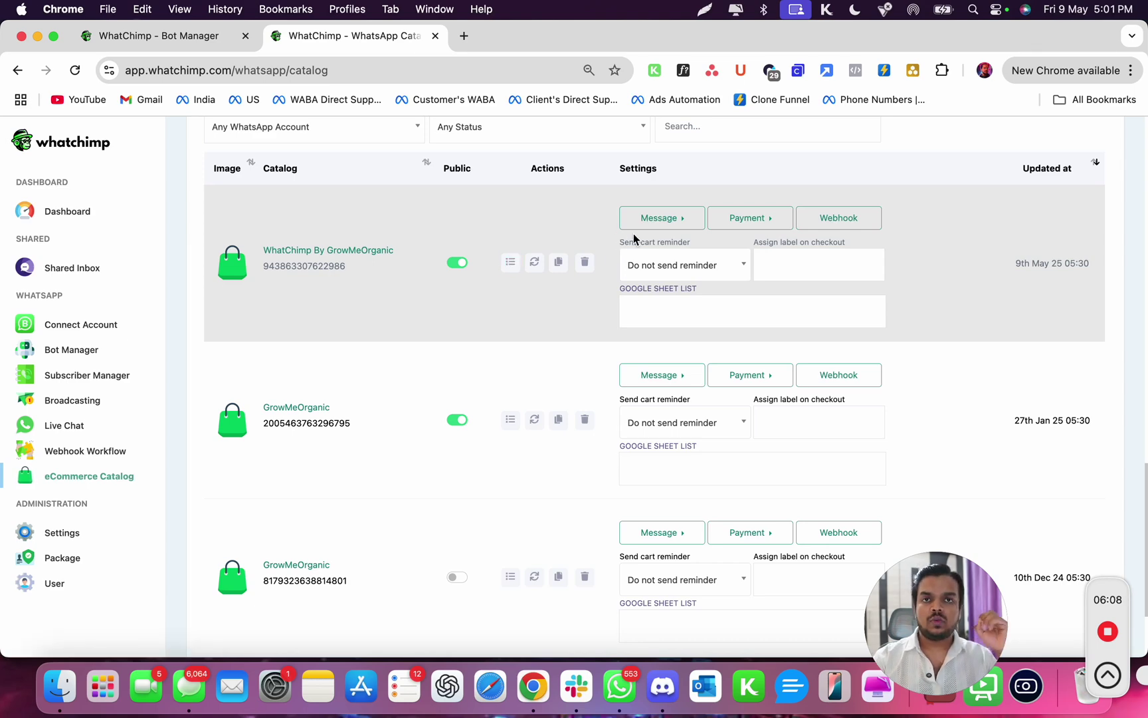
- View the product list of the WhatChimp By GrowMeOrganic catalog, close it, and open that catalog's Checkout Link message flow
left_click(511, 261)
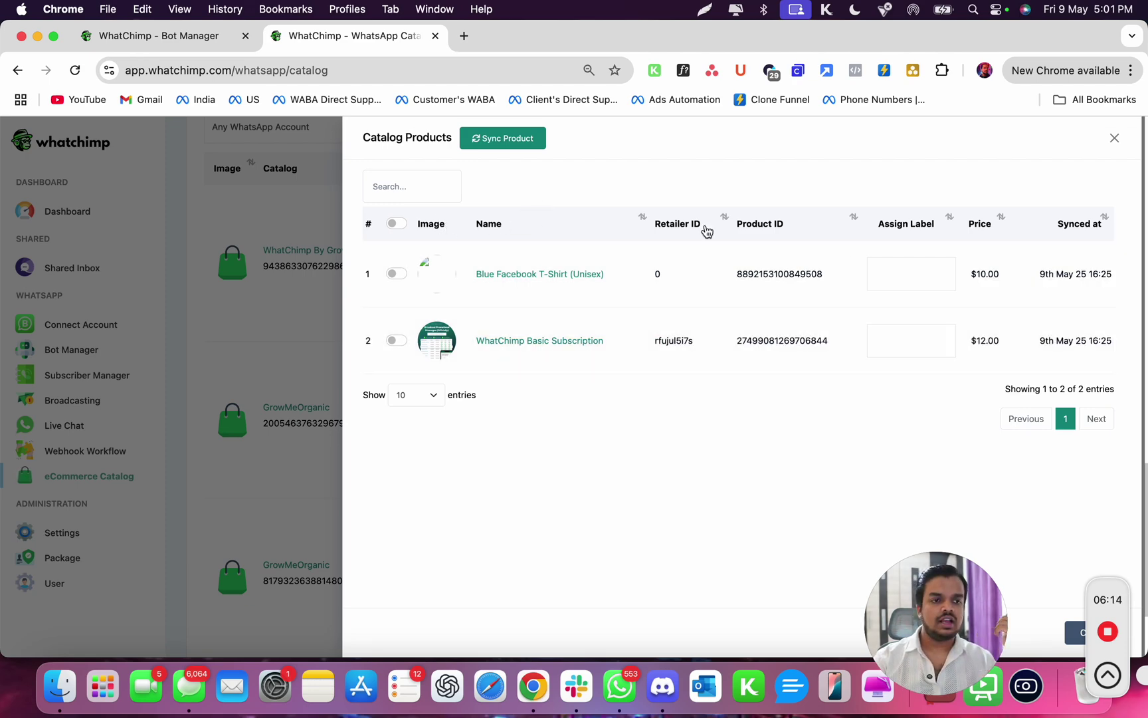
left_click(1114, 138)
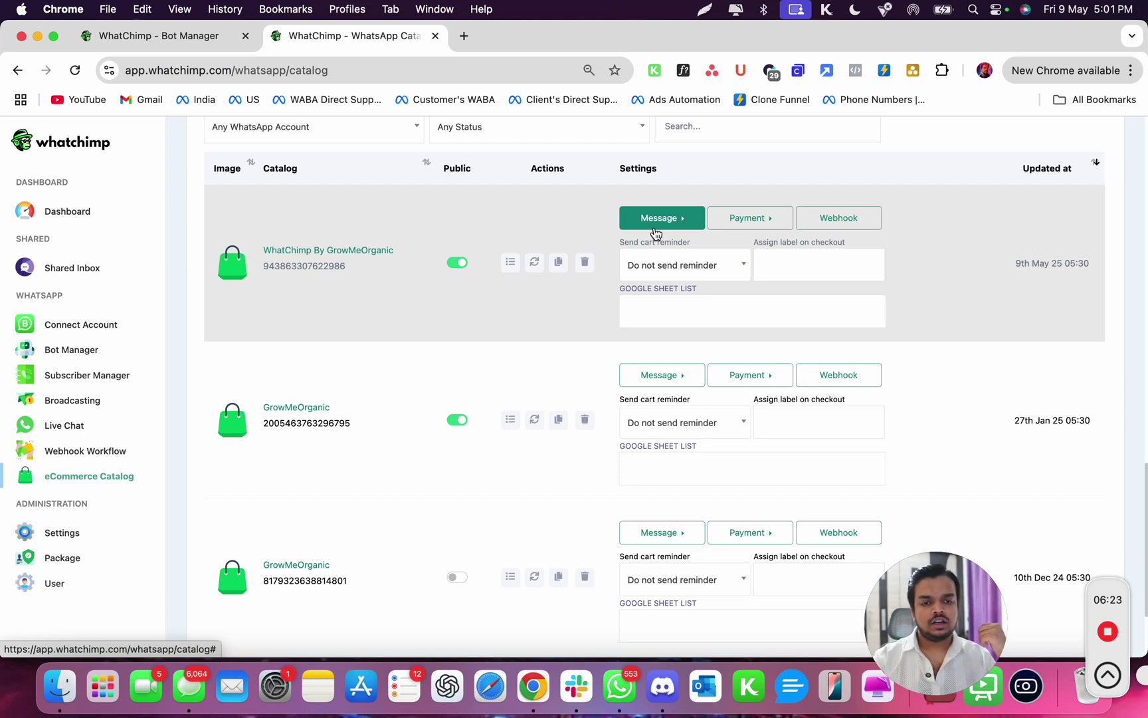
left_click(655, 228)
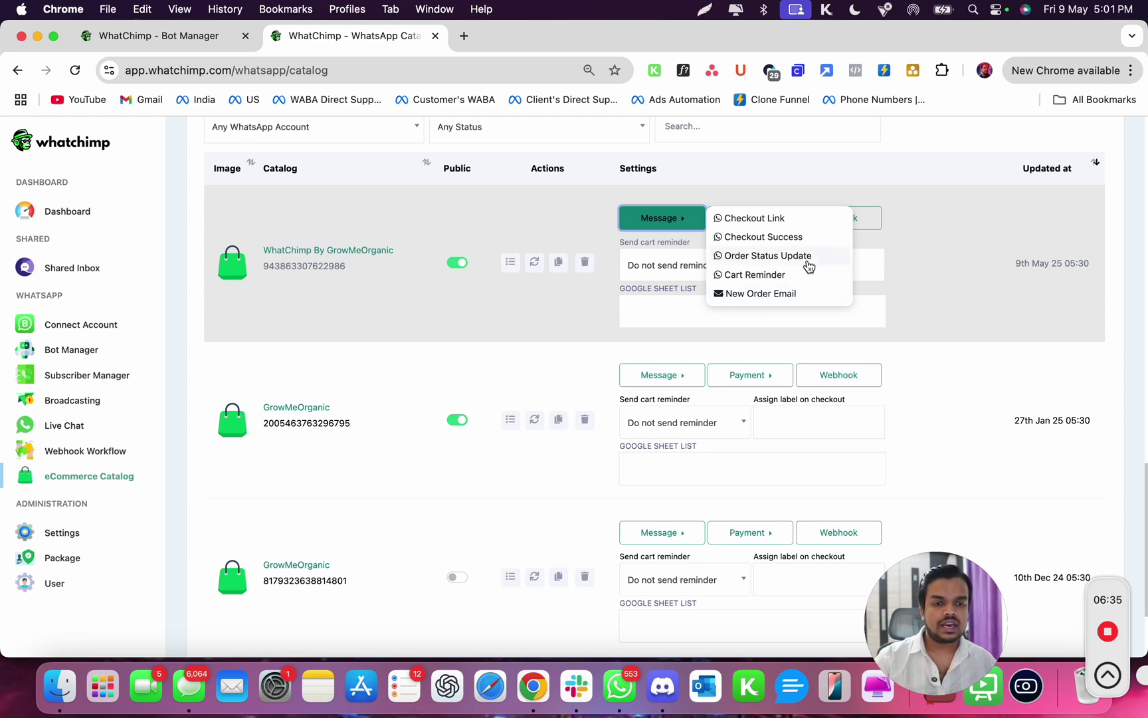
left_click(782, 219)
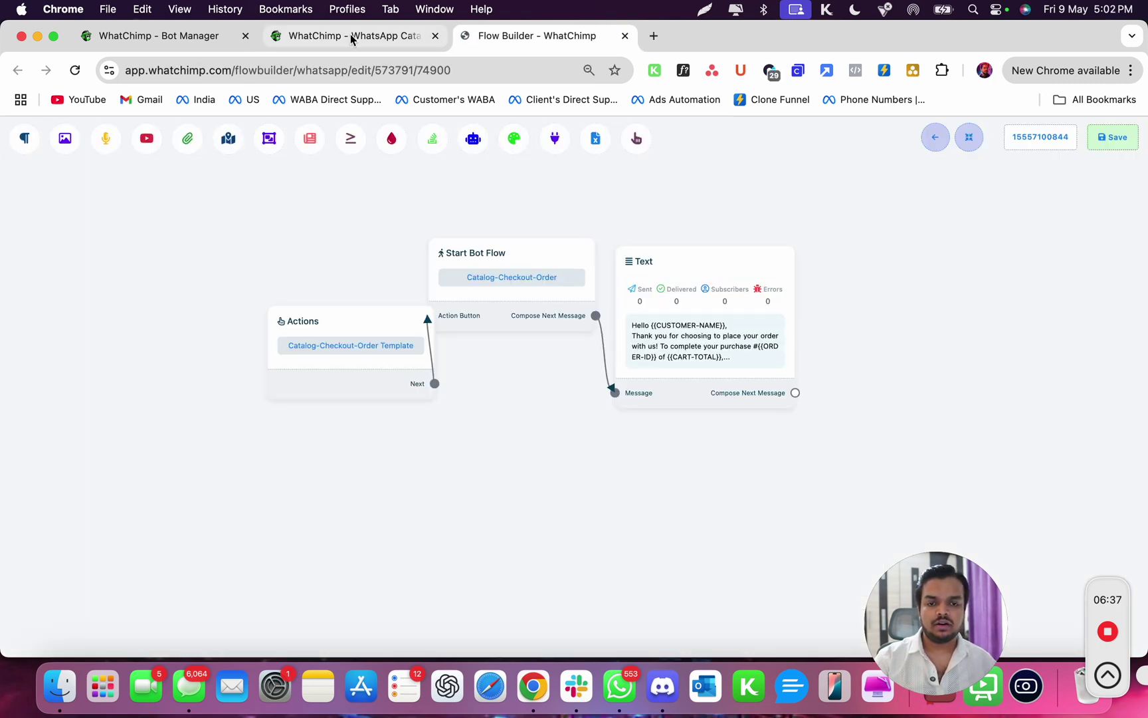
- Return to the catalog page, open the WhatChimp By GrowMeOrganic catalog's Payment Settings and look through the available payment gateways
left_click(352, 36)
left_click(744, 221)
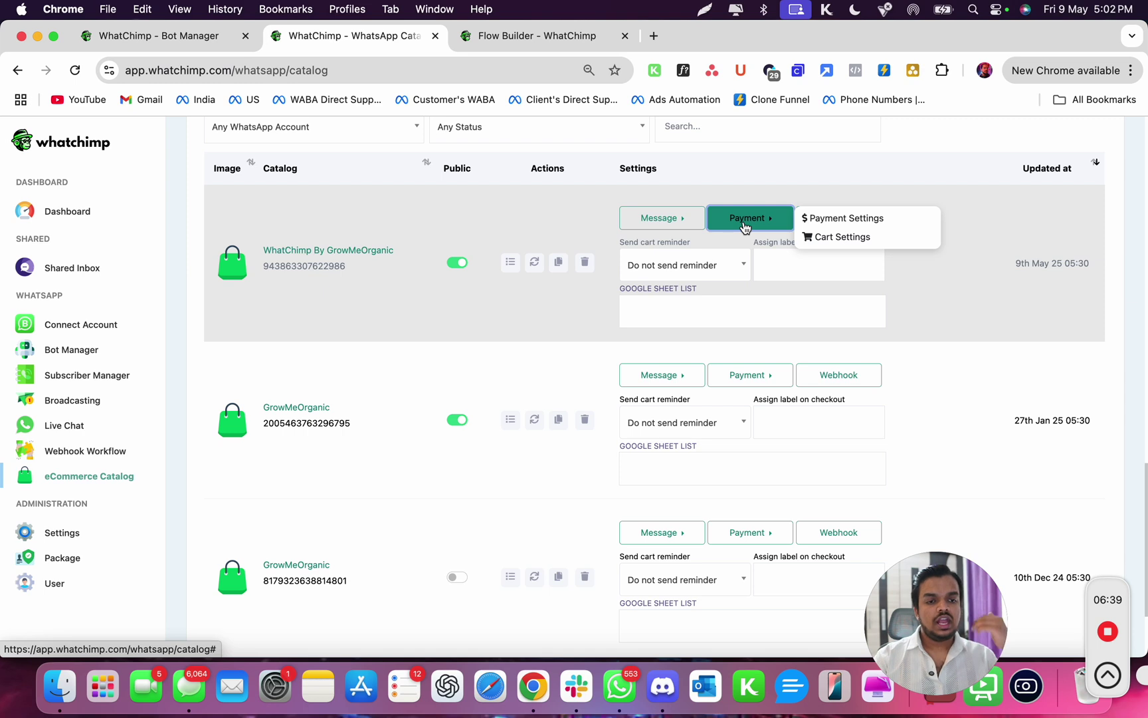
left_click(832, 222)
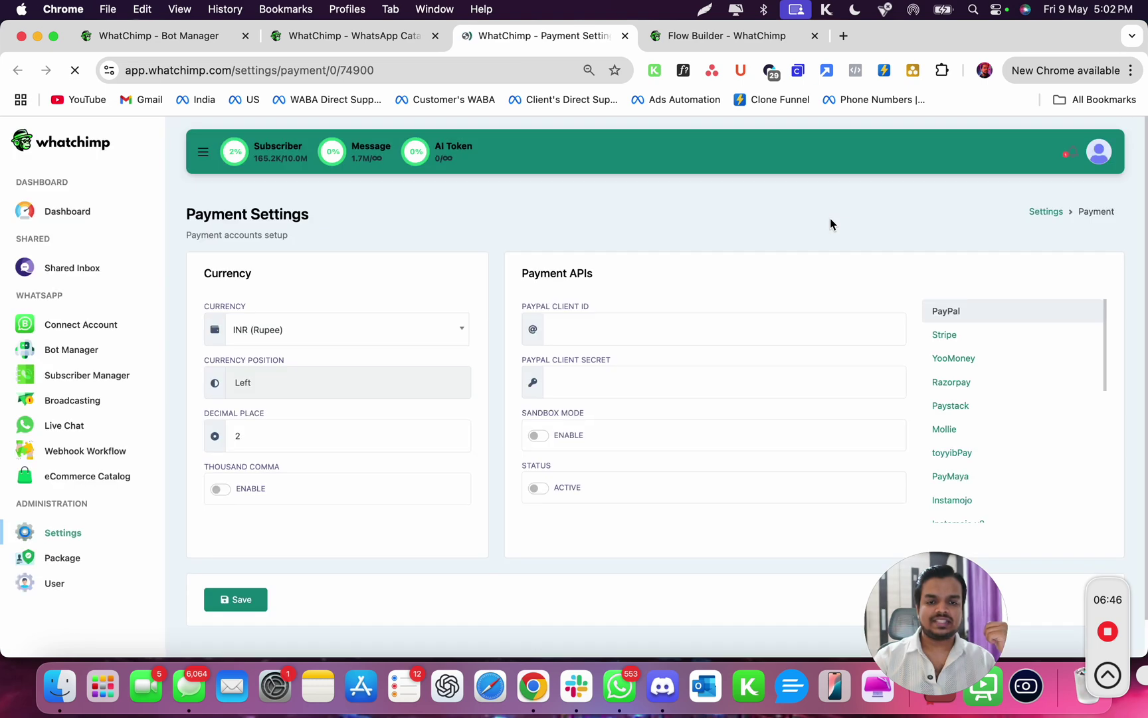
scroll(796, 268, "down", 1)
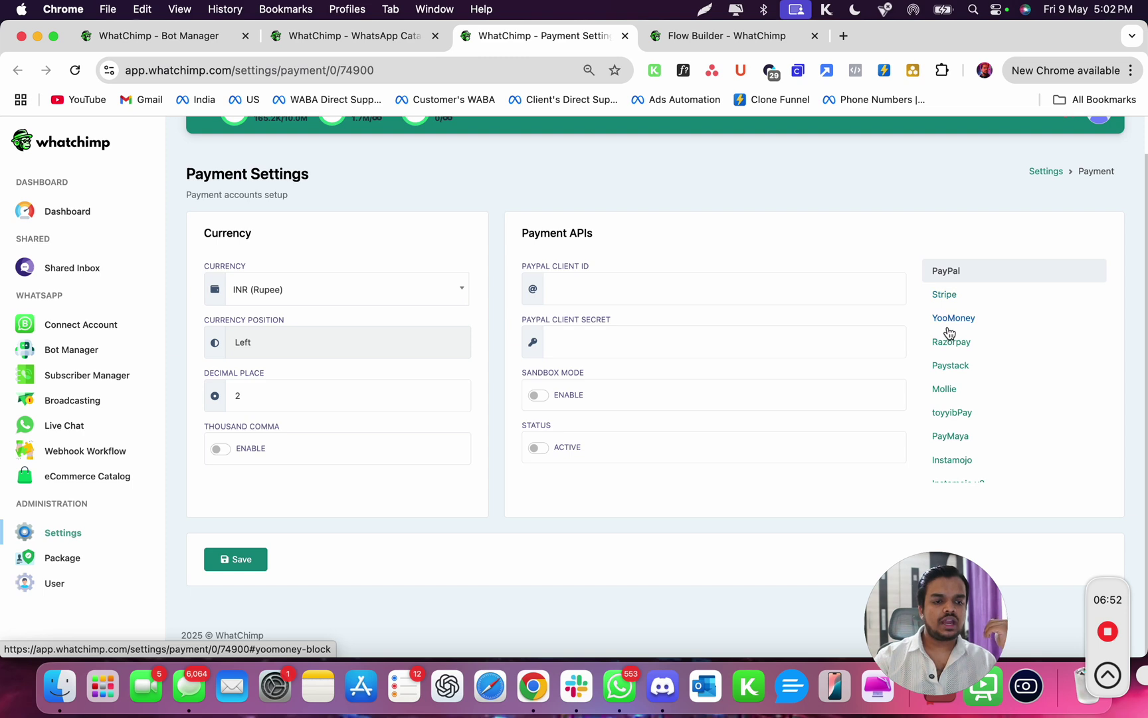
scroll(950, 349, "down", 1)
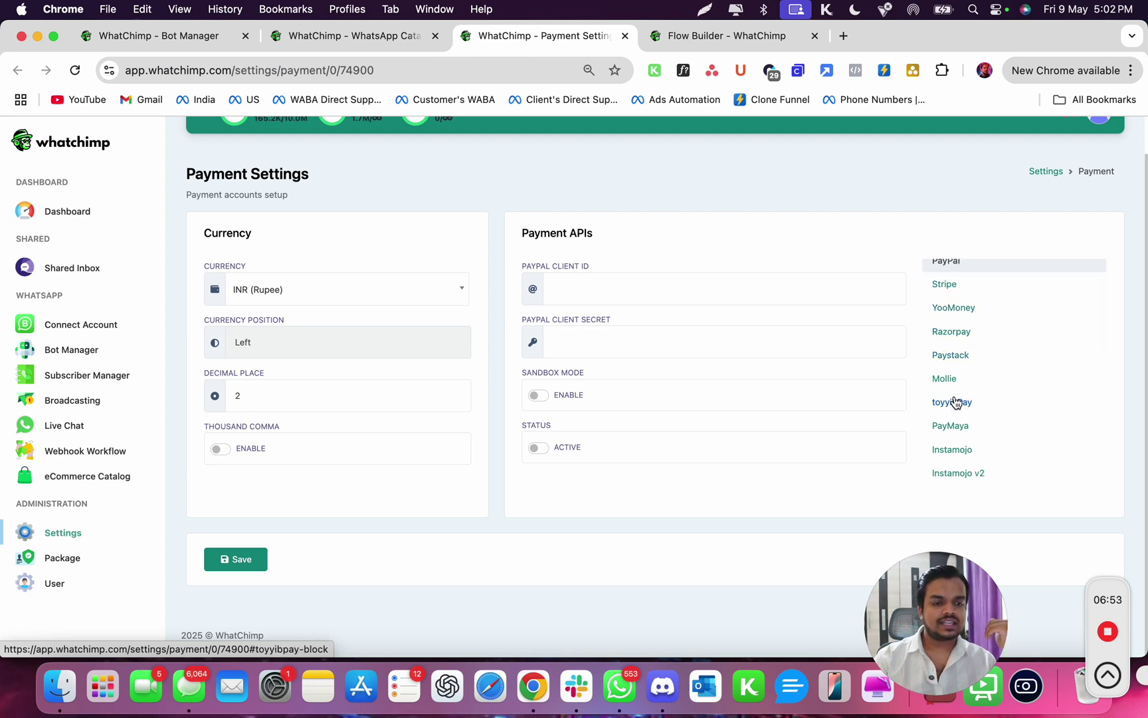
scroll(956, 451, "down", 5)
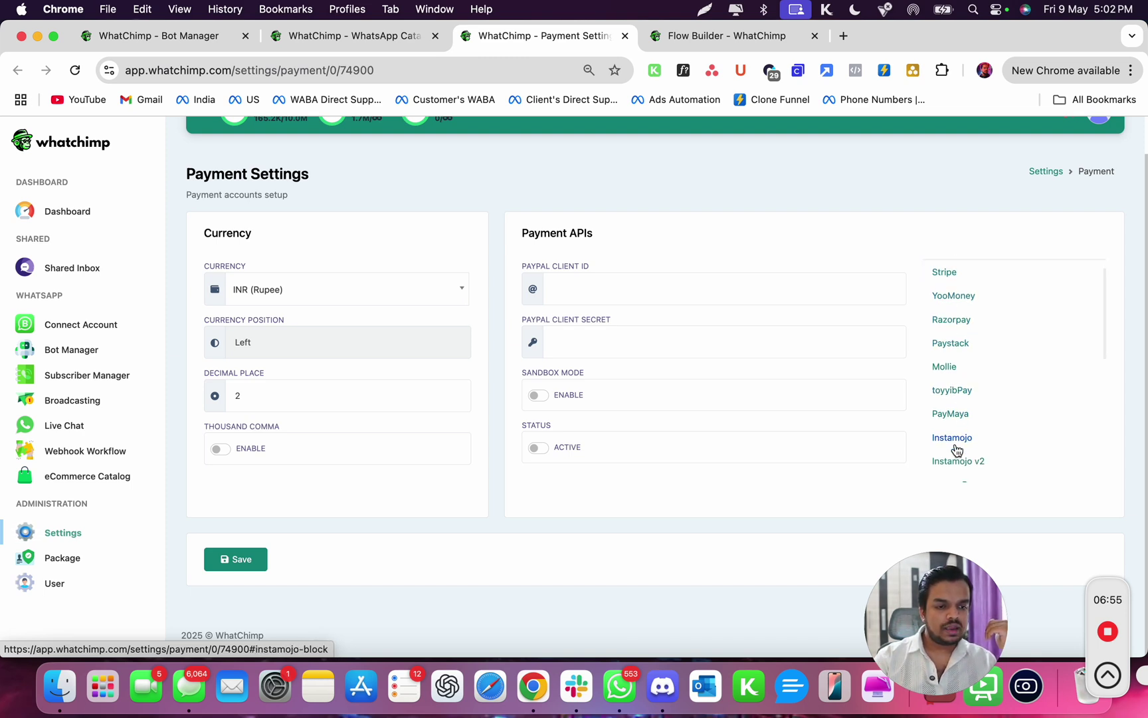
- Look through the remaining payment gateways, open the Whatsapp Pay configuration and view its payment gateway type options
scroll(957, 451, "down", 4)
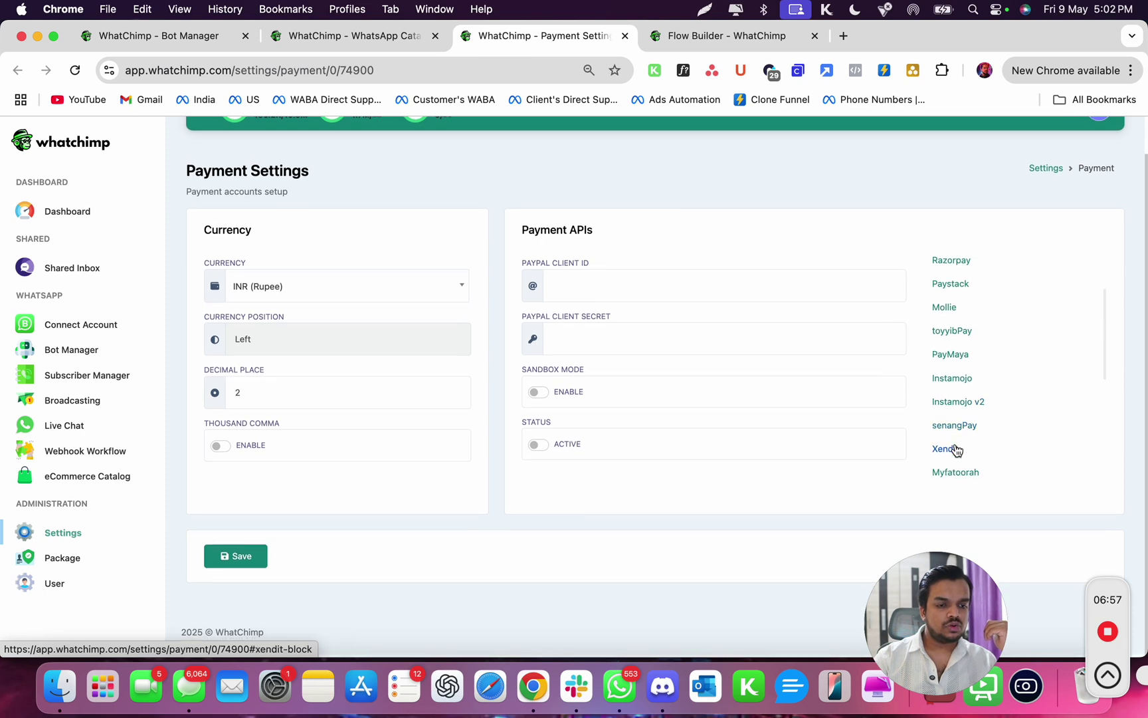
scroll(957, 451, "down", 3)
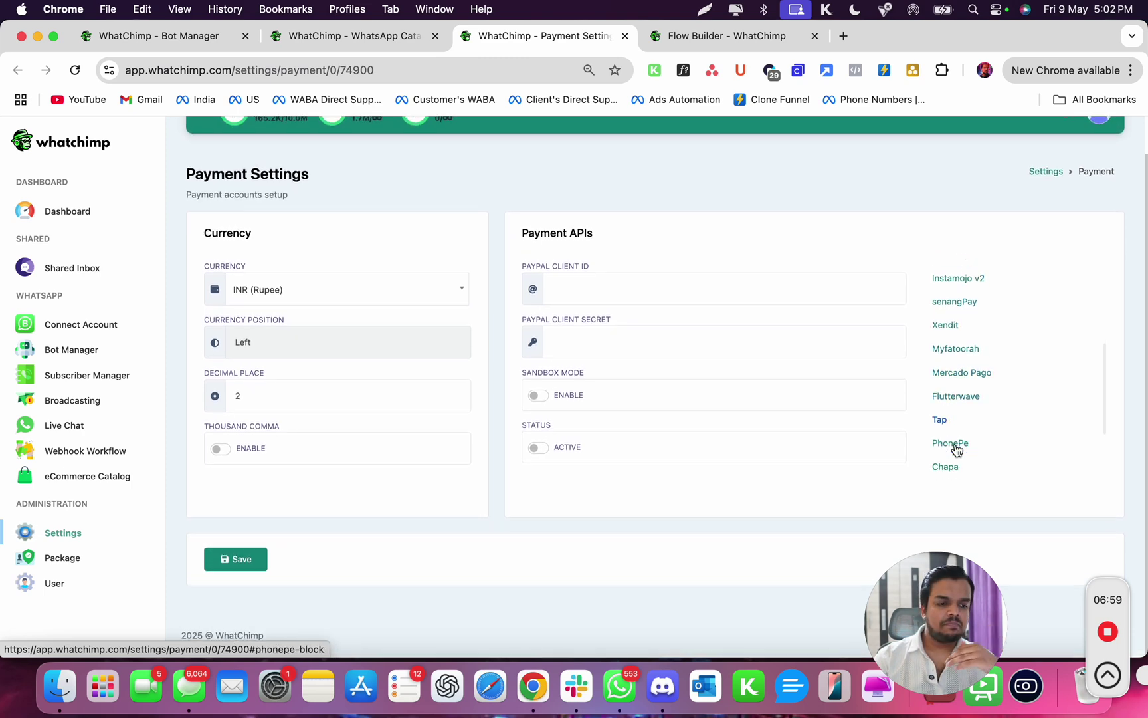
scroll(944, 408, "down", 2)
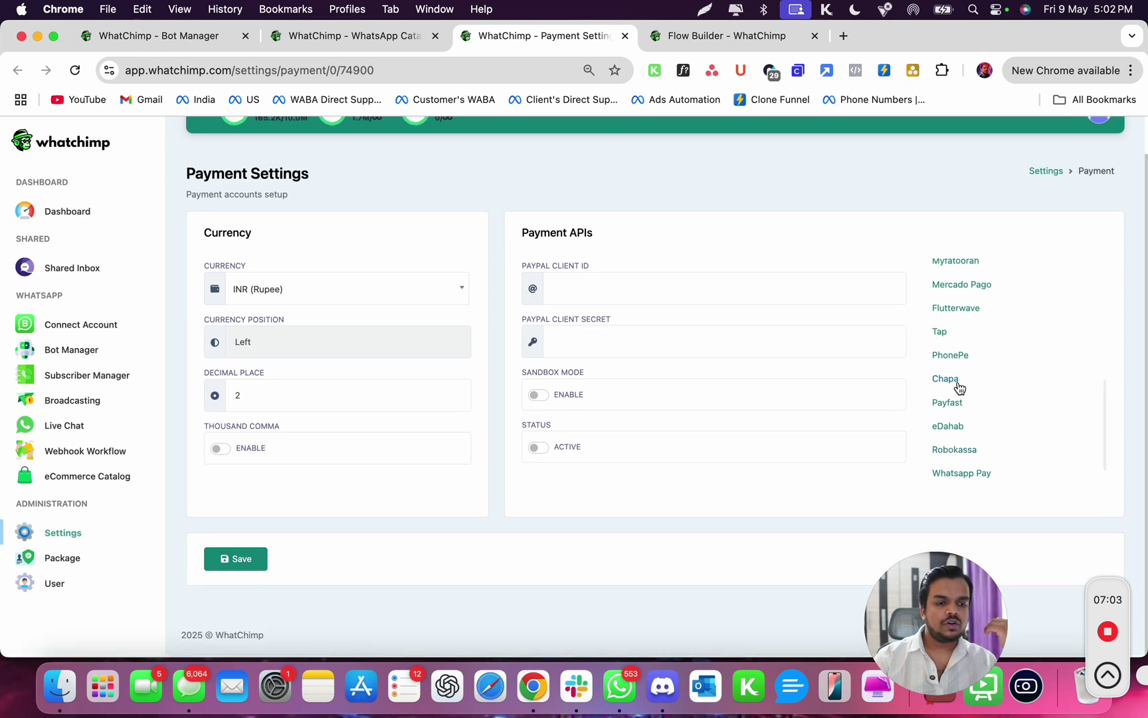
scroll(958, 387, "down", 2)
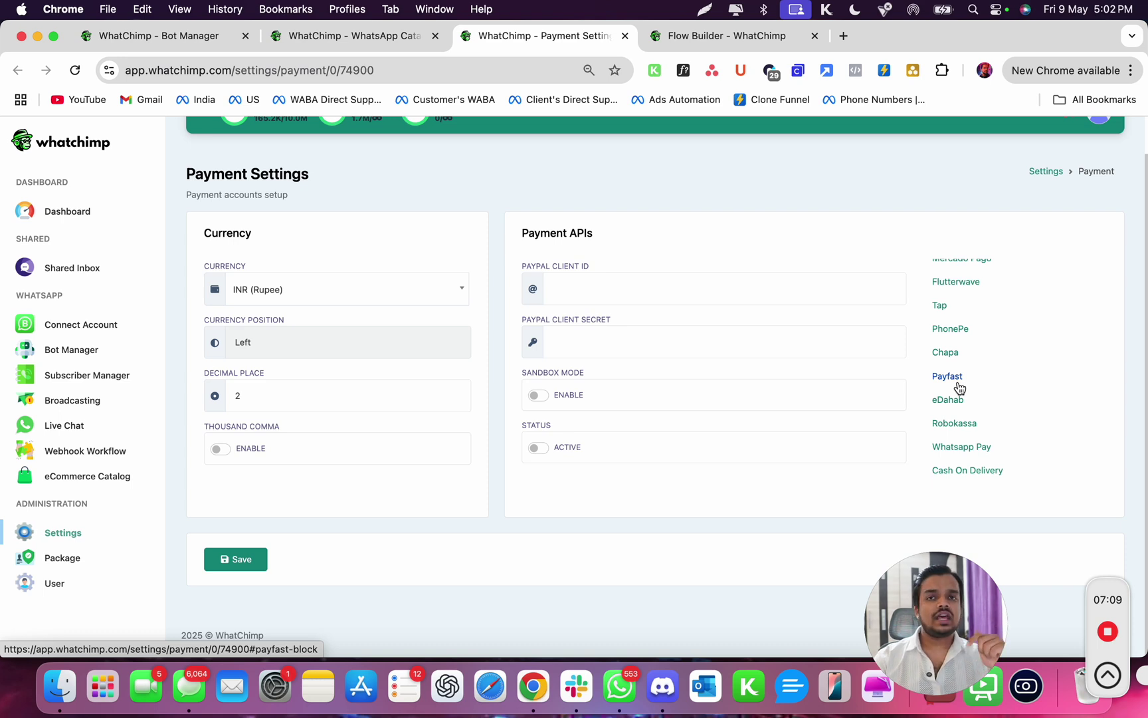
left_click(942, 446)
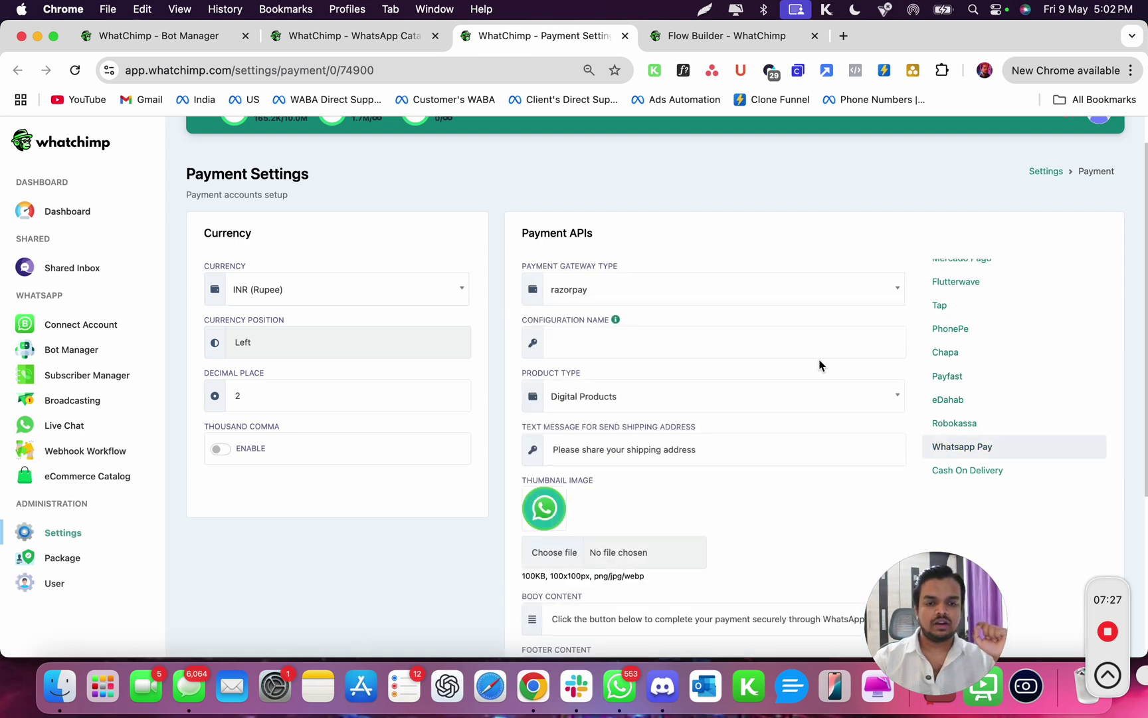
left_click(814, 293)
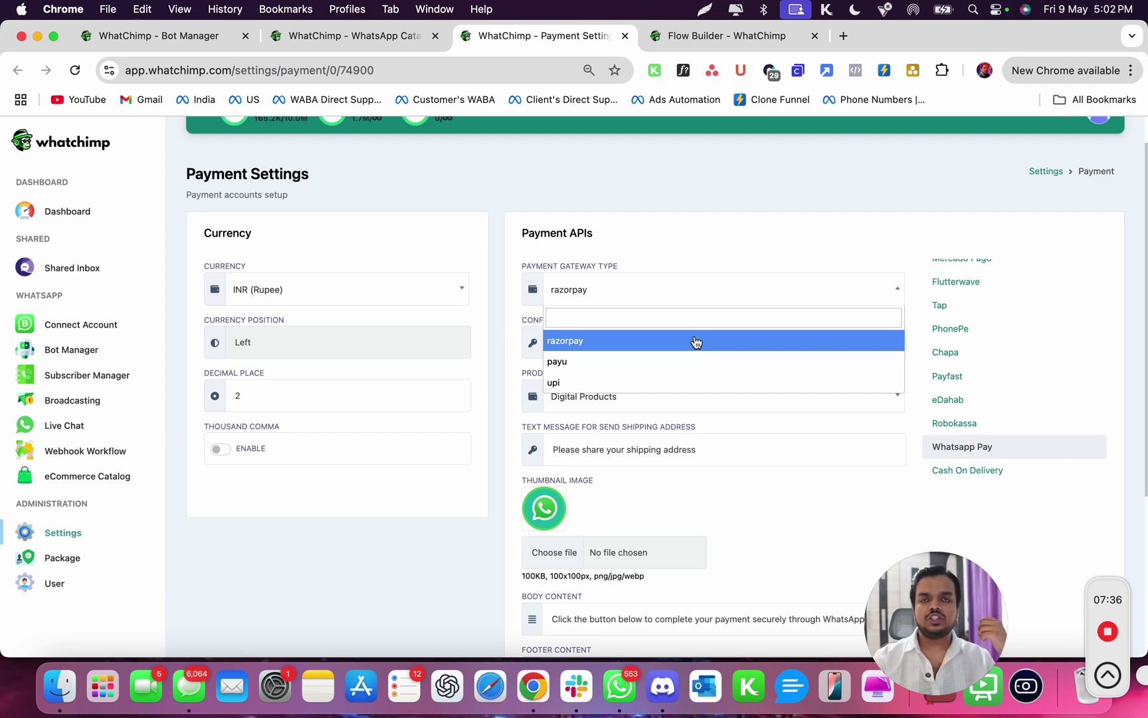
left_click(649, 207)
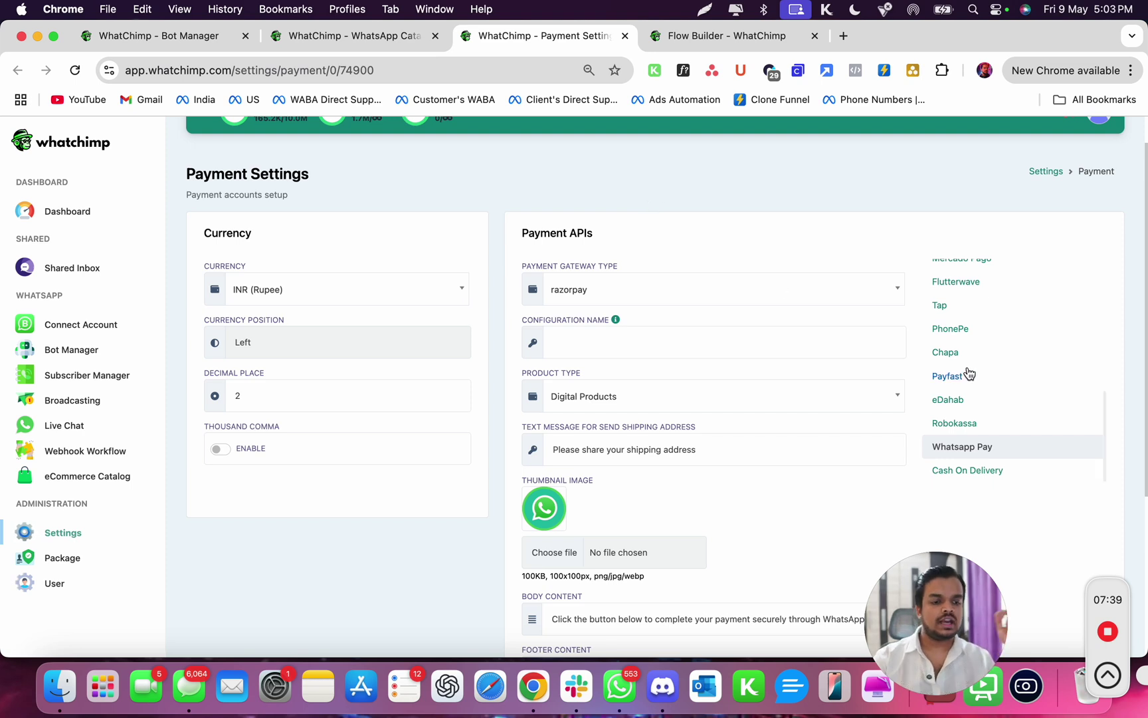
- Review the gateway list from PayPal onwards and the Whatsapp Pay form down to its status setting
scroll(968, 373, "up", 10)
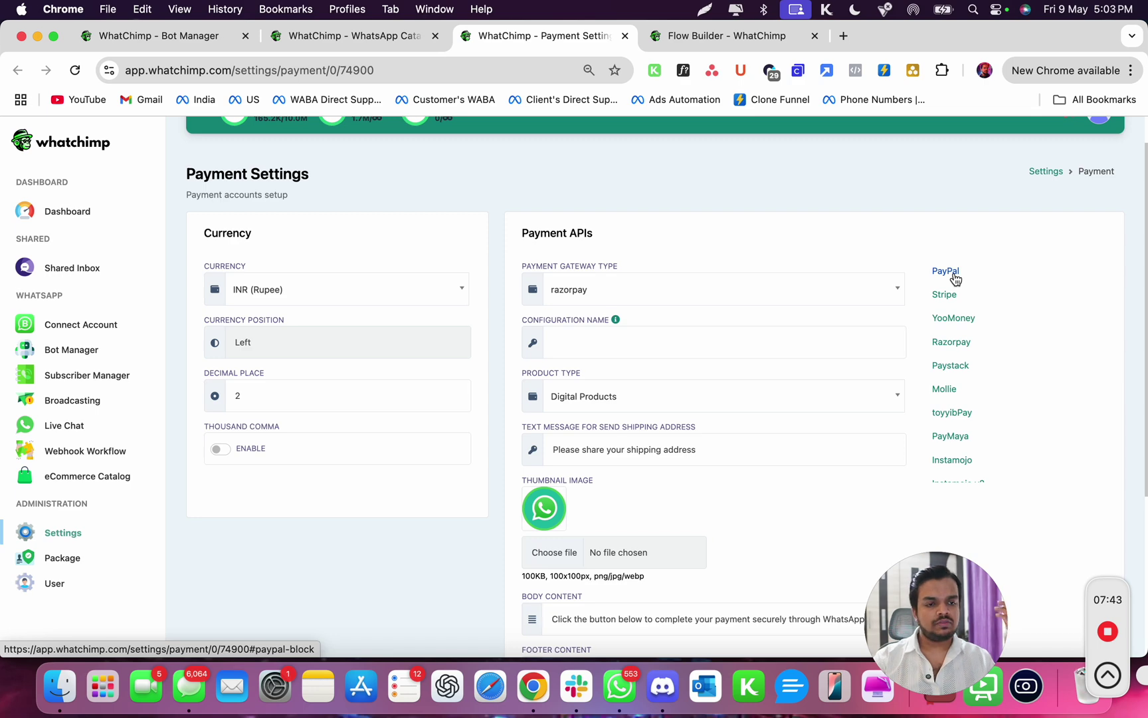
scroll(953, 469, "down", 2)
scroll(953, 470, "down", 3)
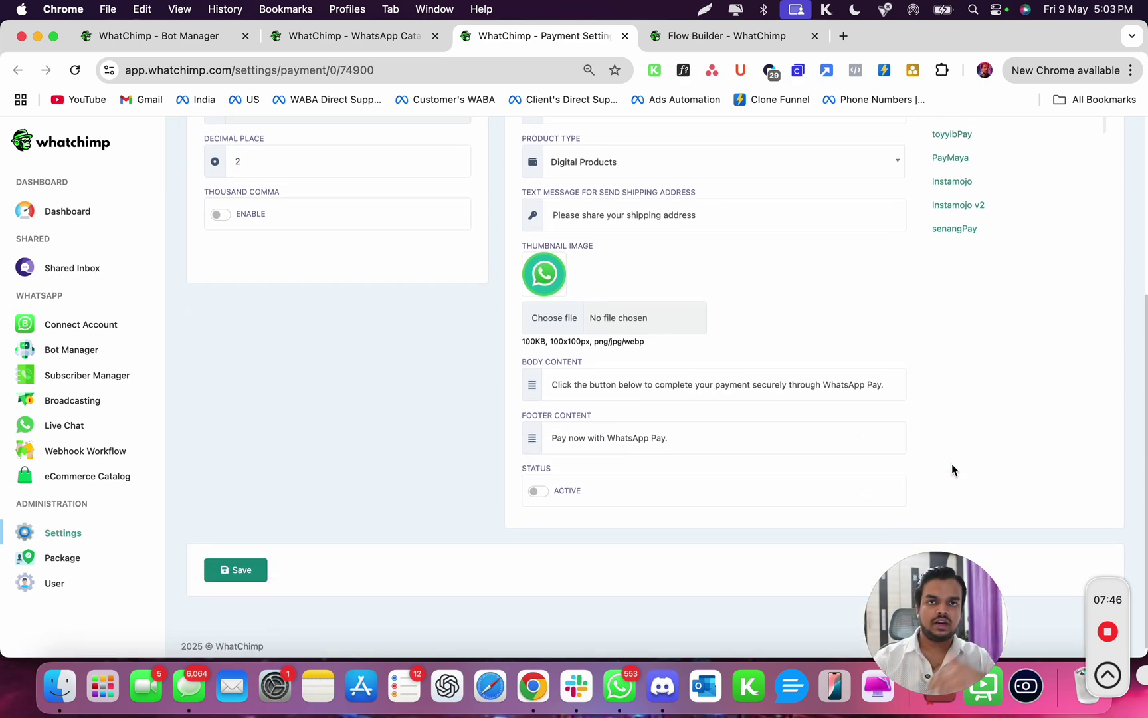
scroll(953, 470, "up", 5)
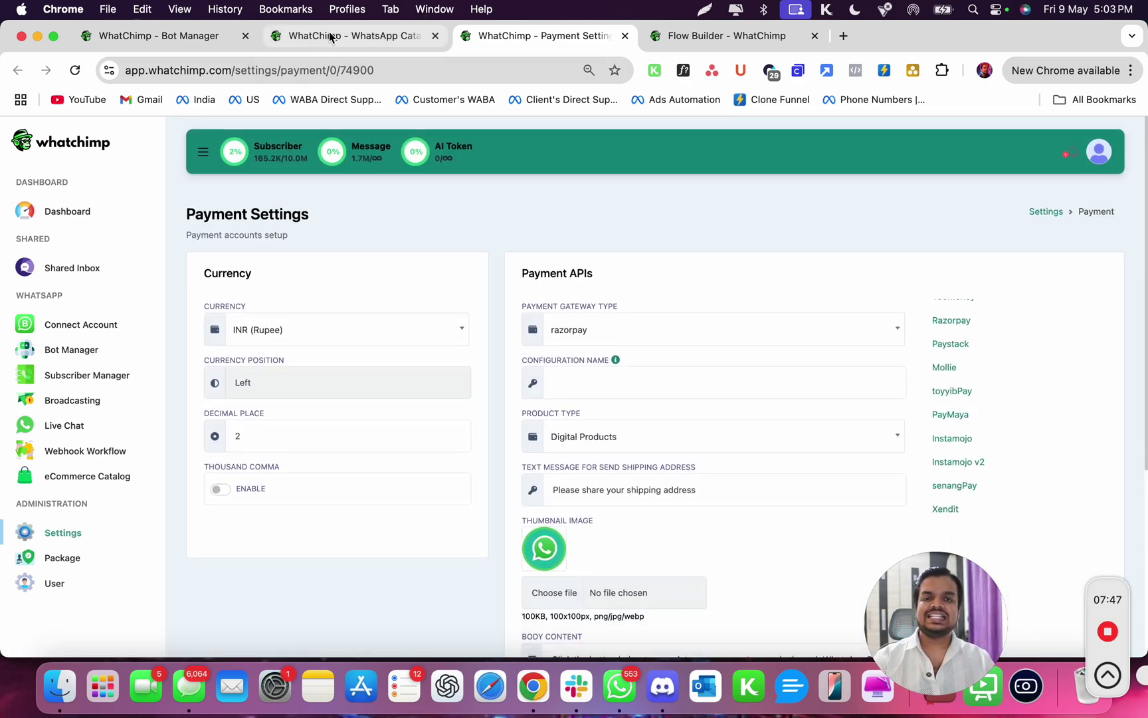
- Return to the catalog page and view the Google Sheets available to the WhatChimp By GrowMeOrganic catalog without selecting one
left_click(346, 39)
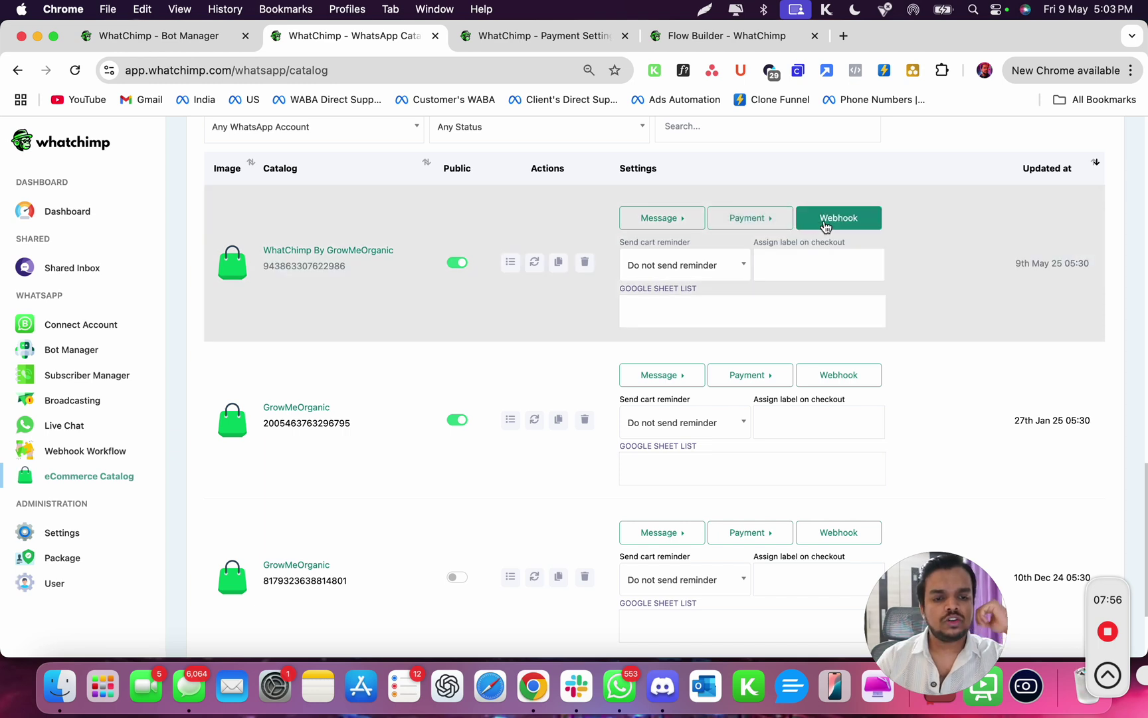
left_click(707, 314)
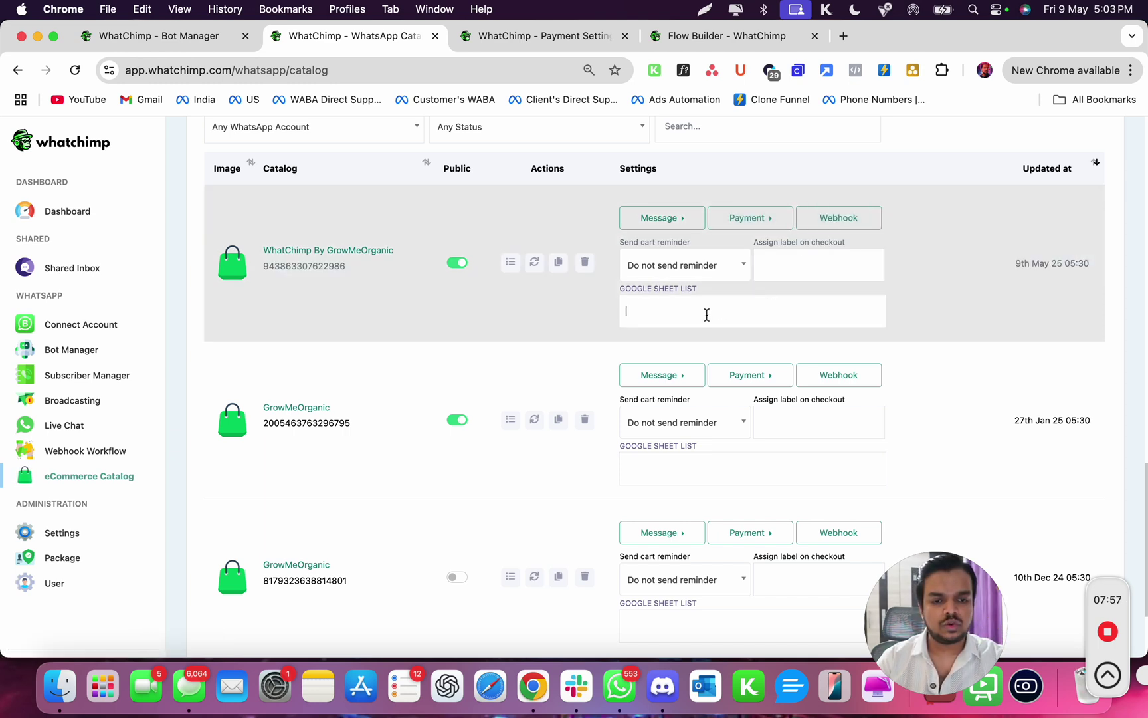
left_click(579, 331)
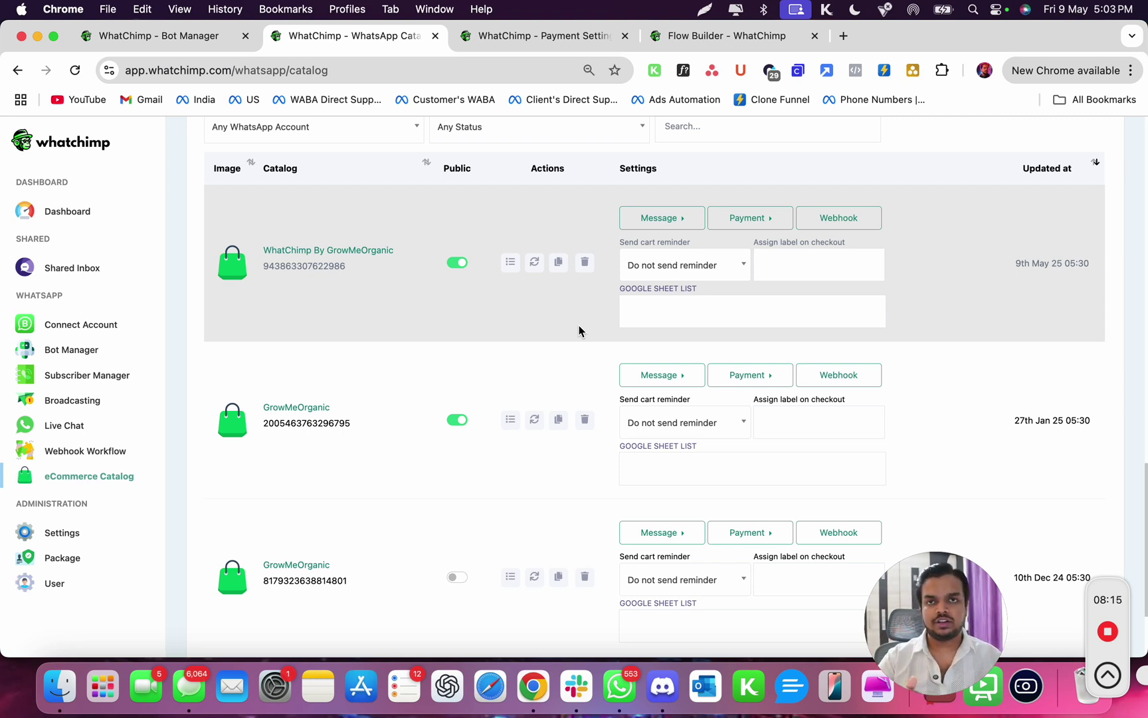
left_click(671, 313)
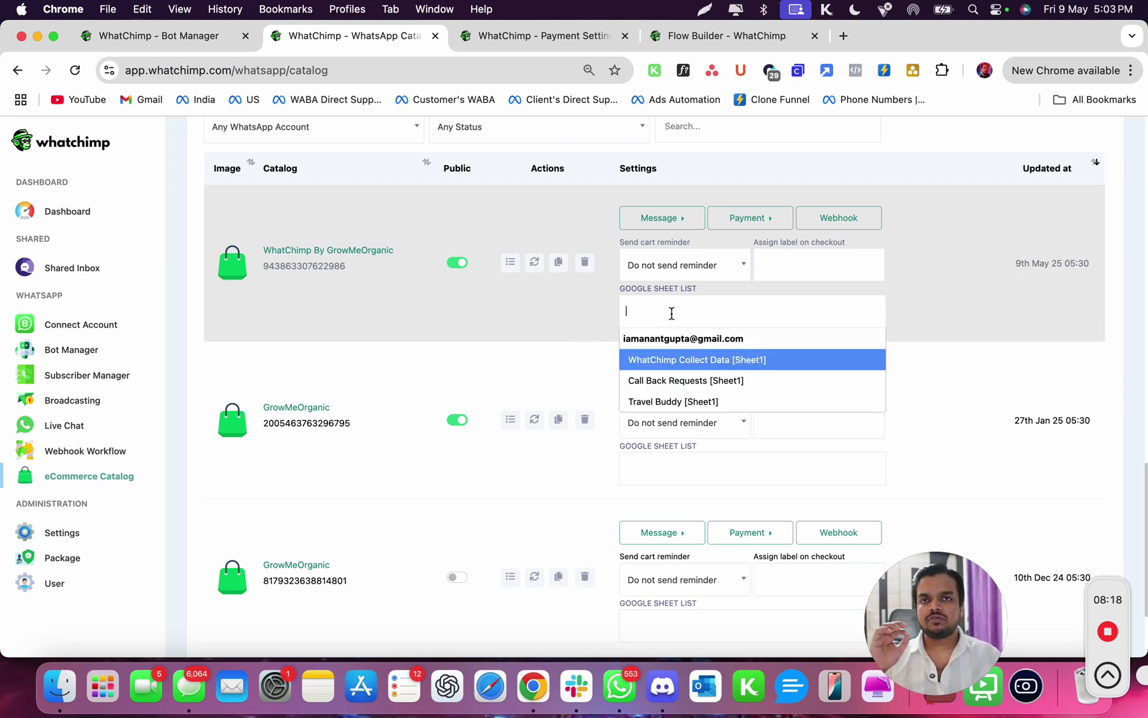
left_click(526, 316)
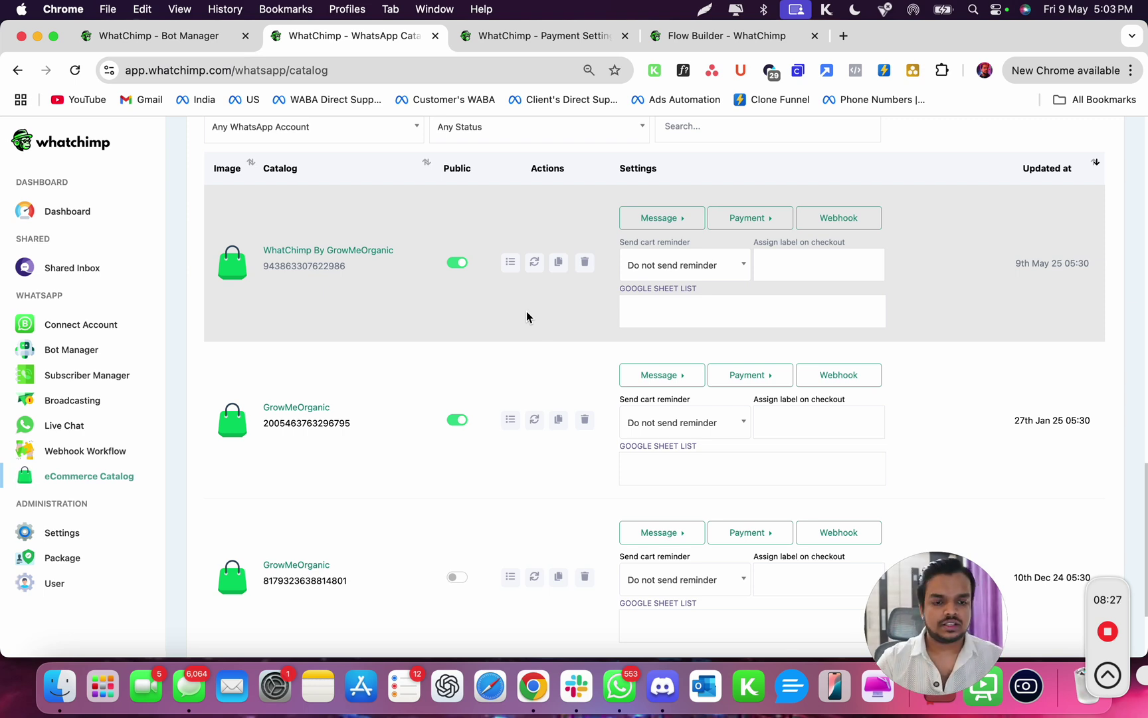
- Open the WhatChimp By GrowMeOrganic catalog's Cart Settings, view the tax, shipping and invoice fields, and close them
left_click(749, 223)
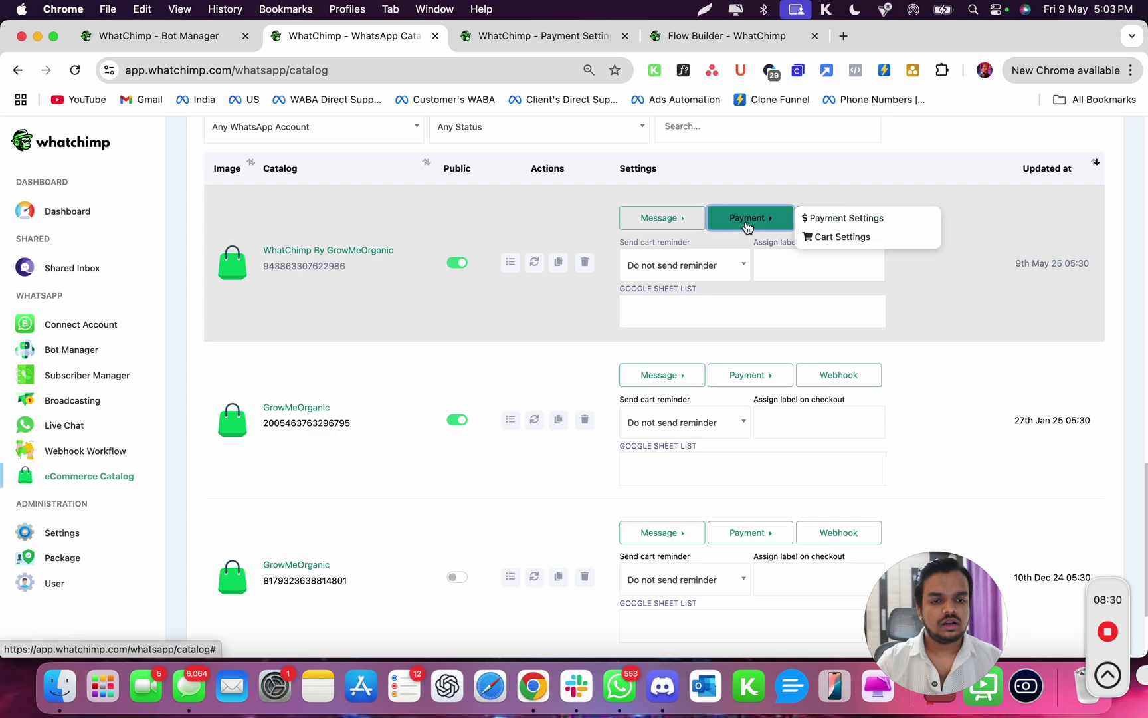
left_click(834, 238)
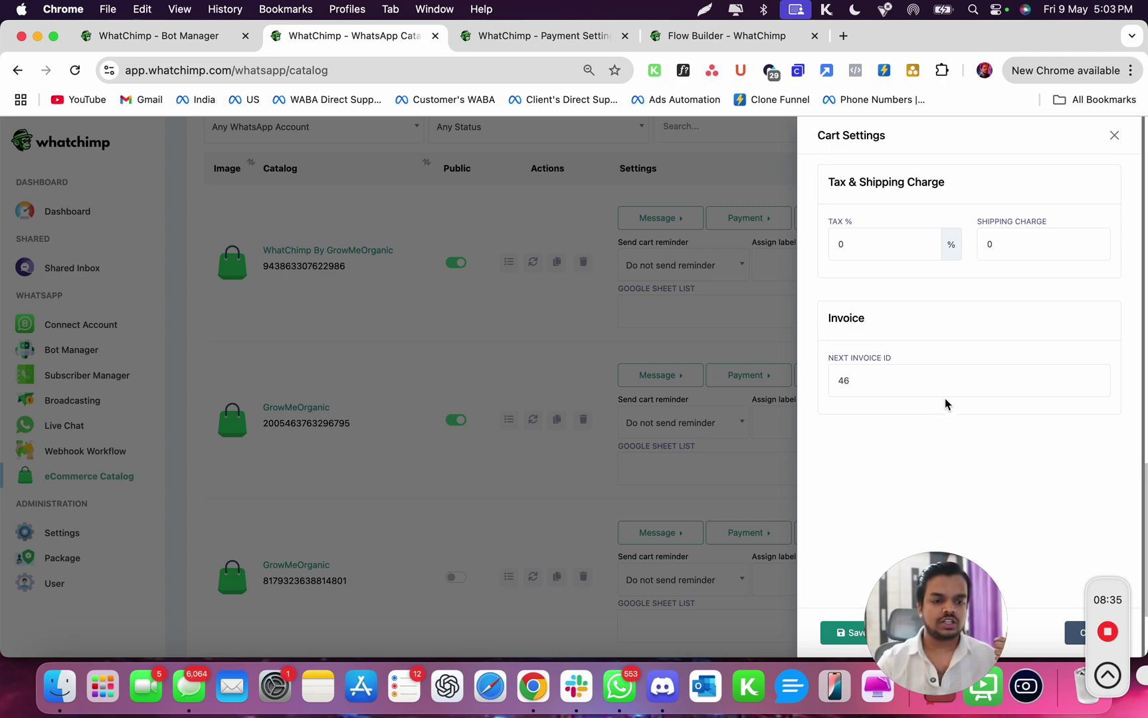
left_click(1113, 136)
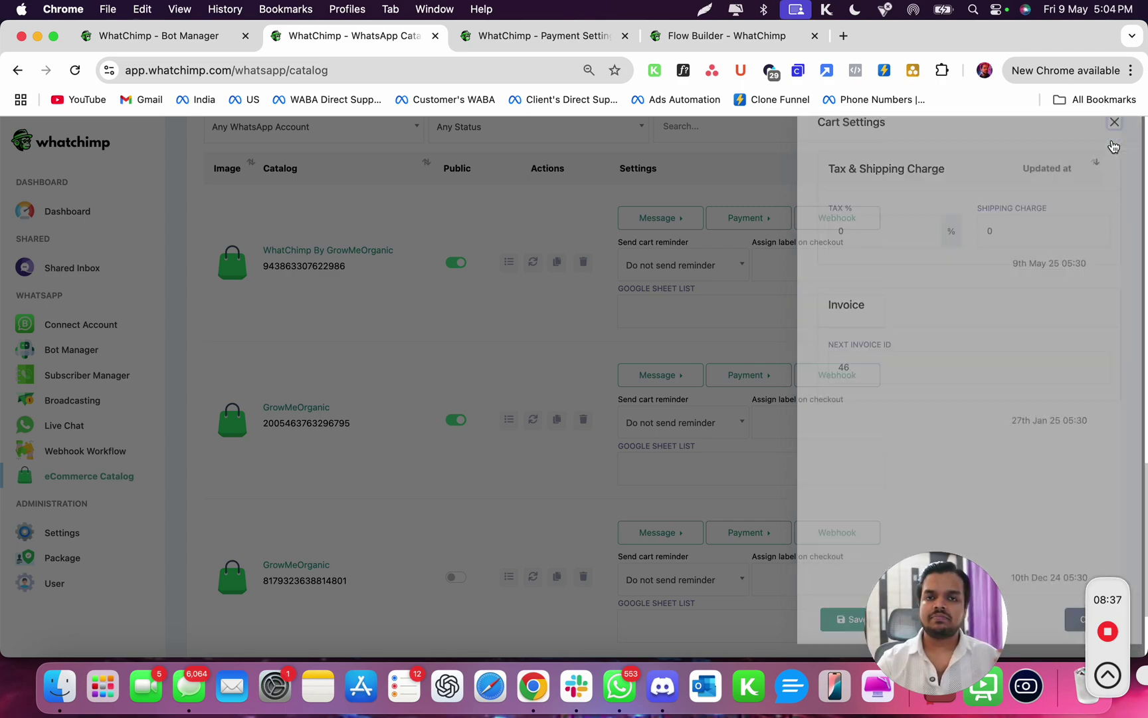
- Go back to the Catalog Orders and view the available status options for the first order, leaving its status as is
scroll(950, 229, "up", 5)
scroll(950, 229, "up", 10)
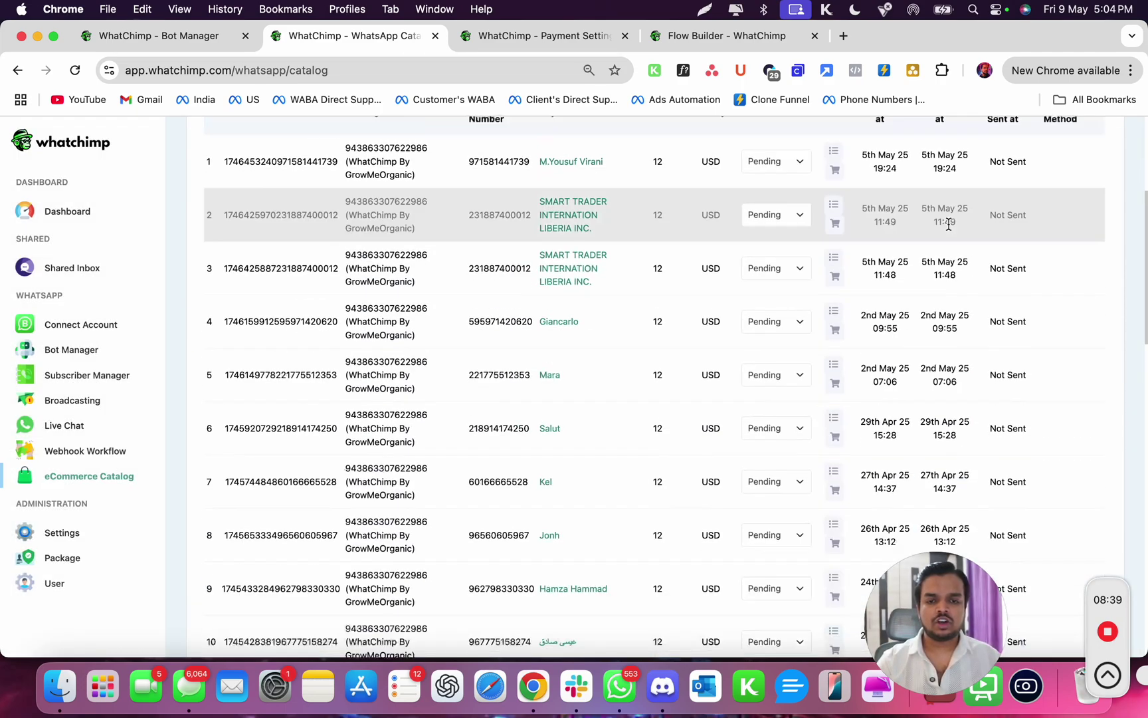
scroll(598, 430, "down", 5)
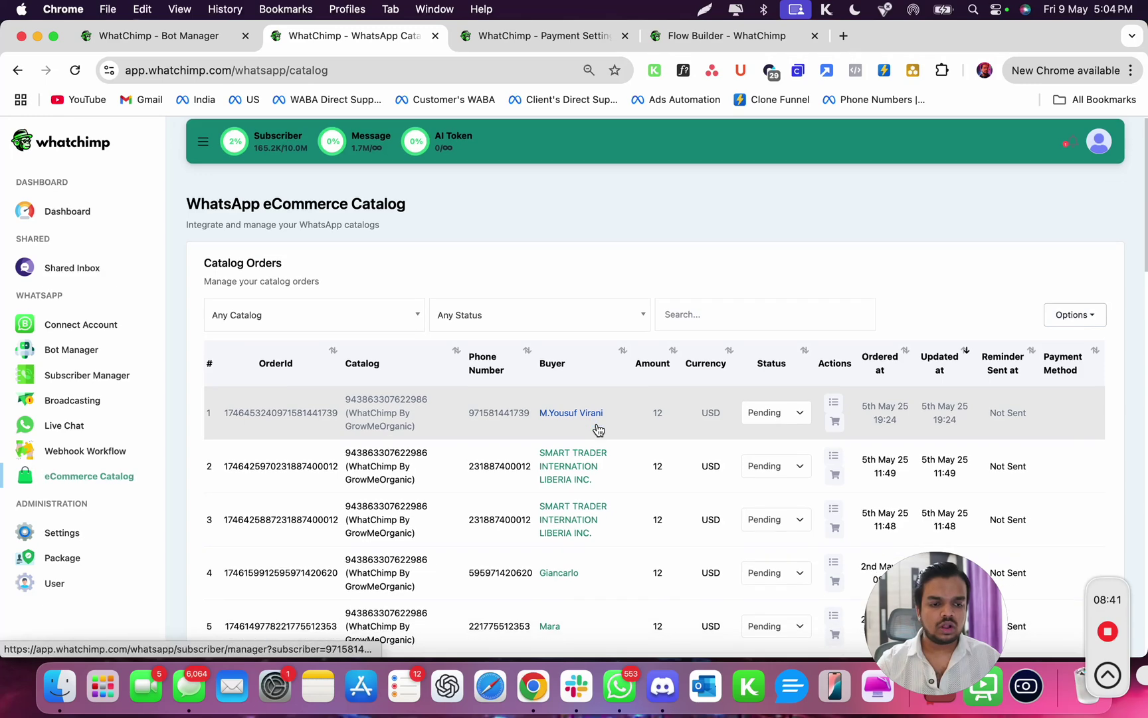
scroll(665, 380, "down", 1)
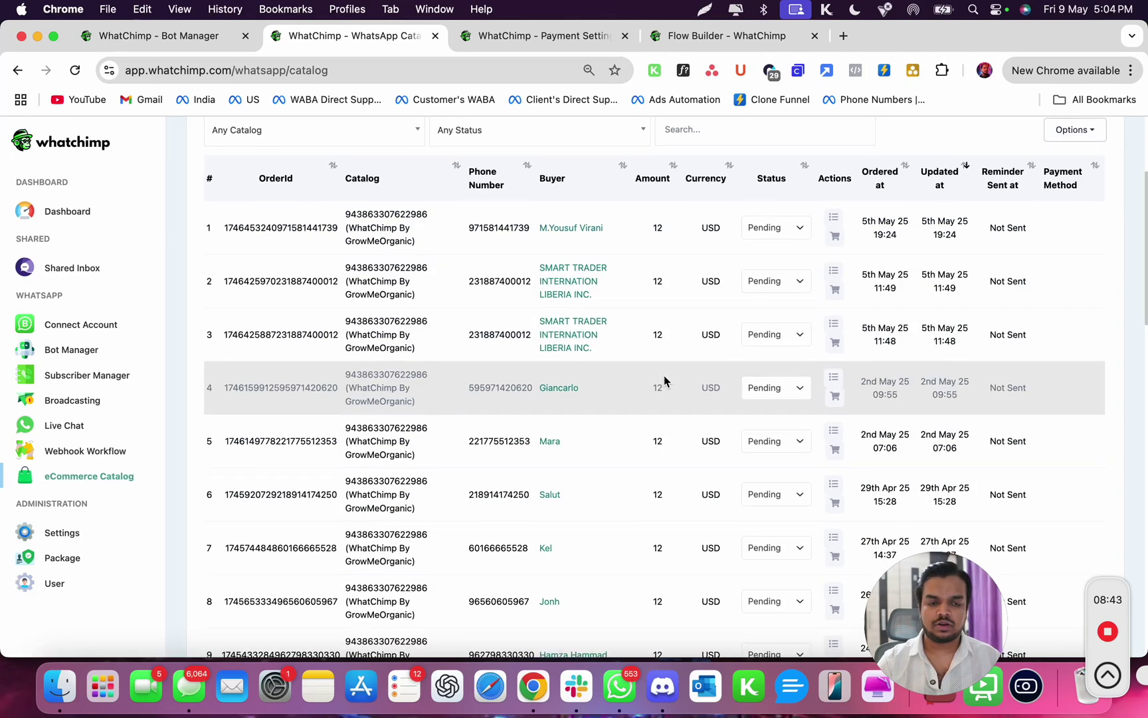
left_click(771, 215)
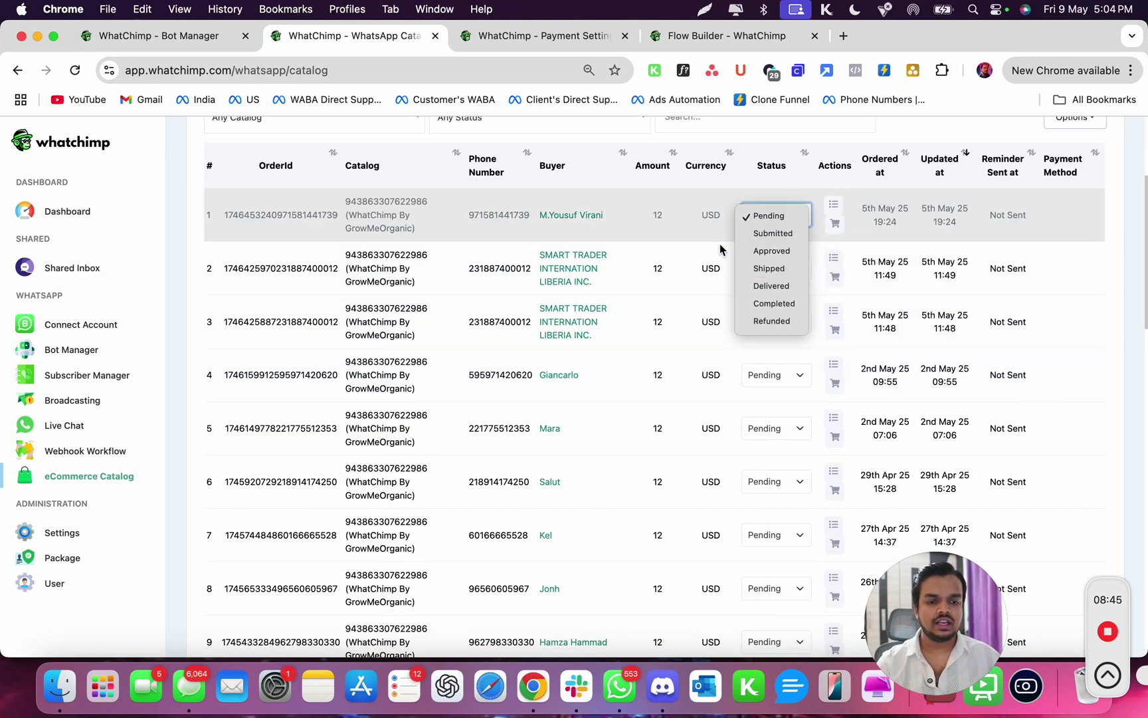
left_click(851, 203)
- View the first order's product list and its checkout page, closing each one after viewing
left_click(831, 208)
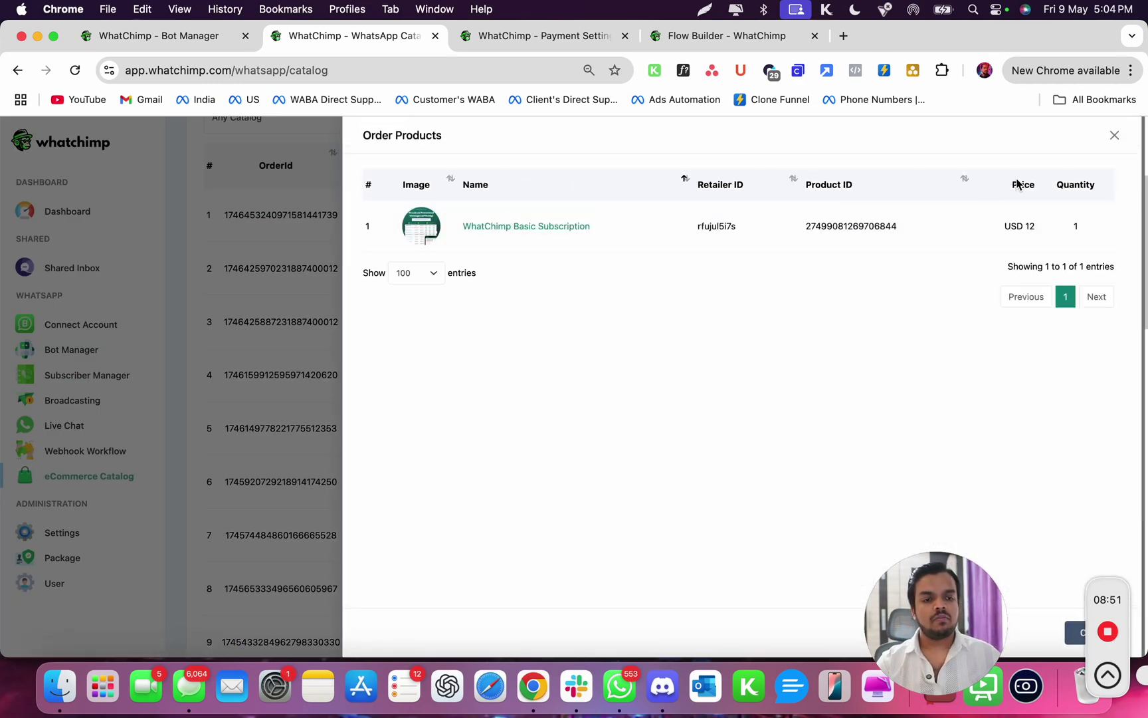
left_click(1115, 135)
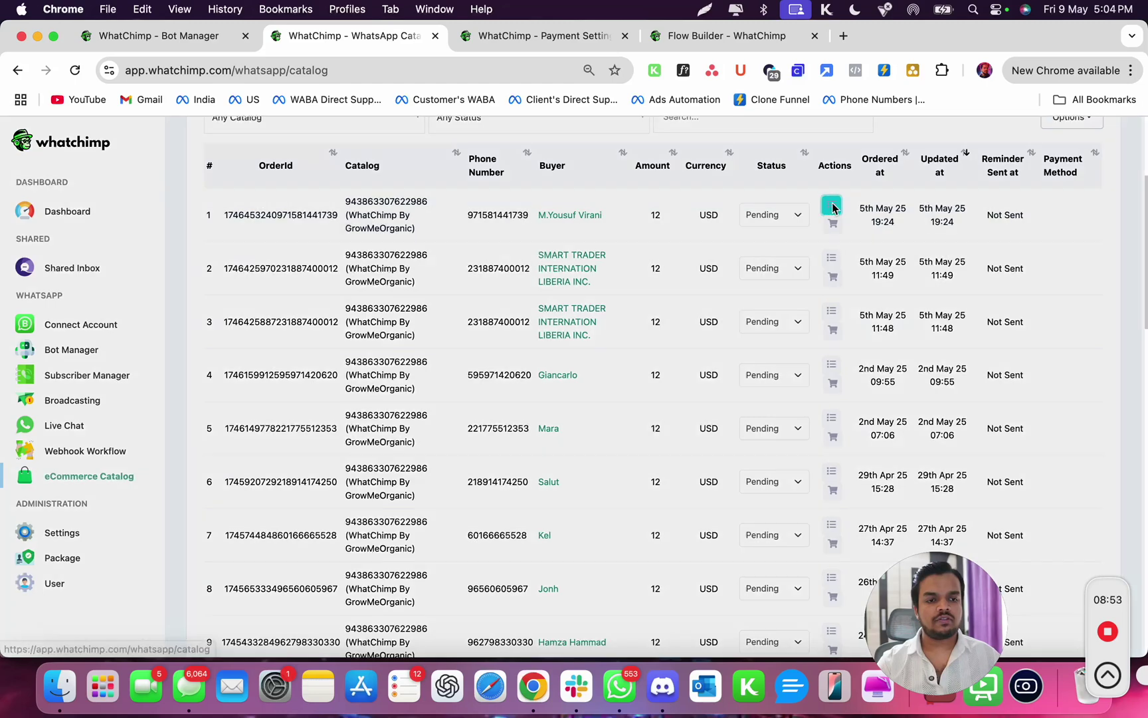
left_click(832, 208)
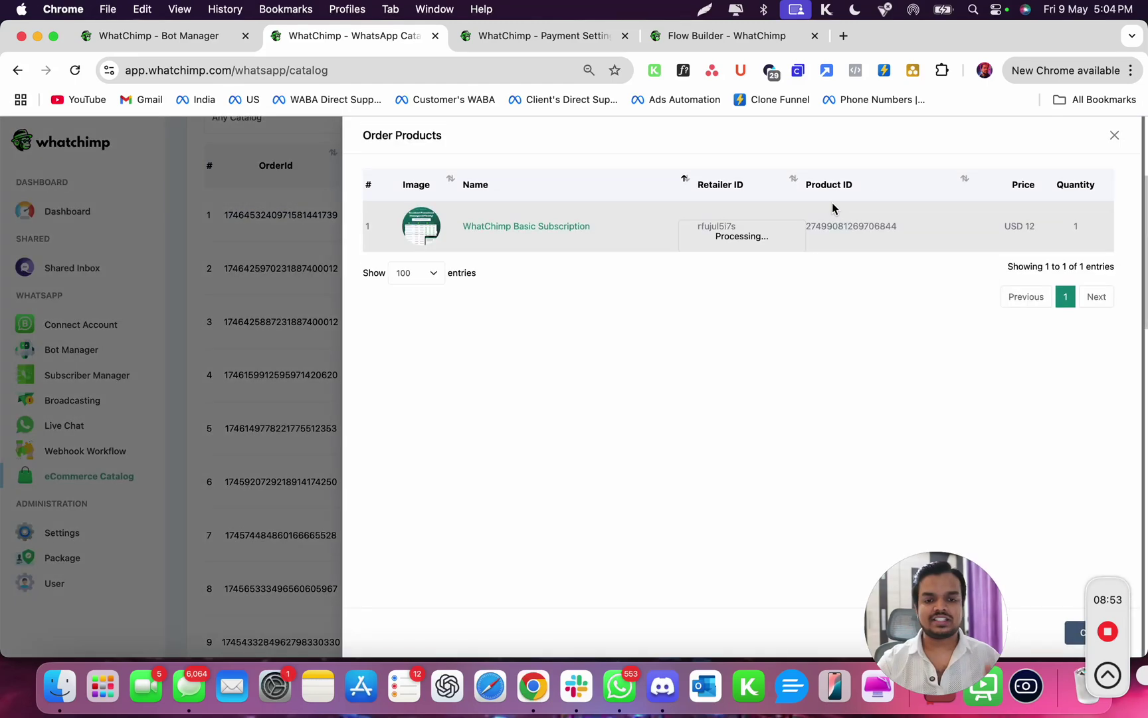
left_click(1115, 136)
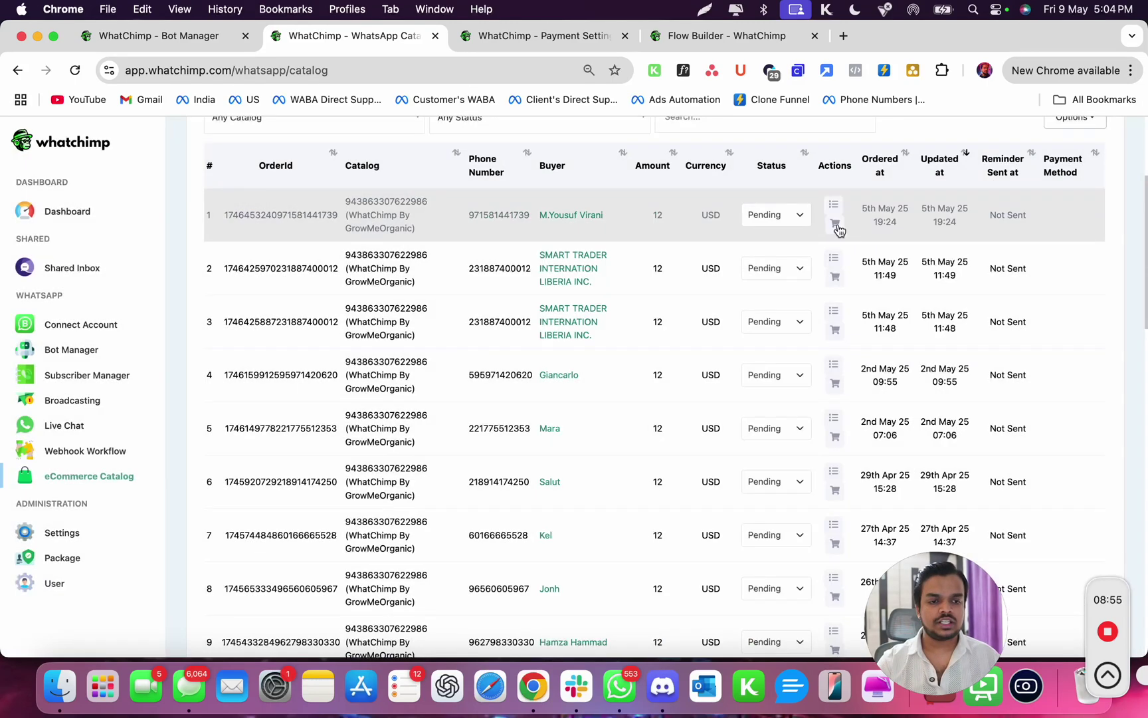
left_click(832, 224)
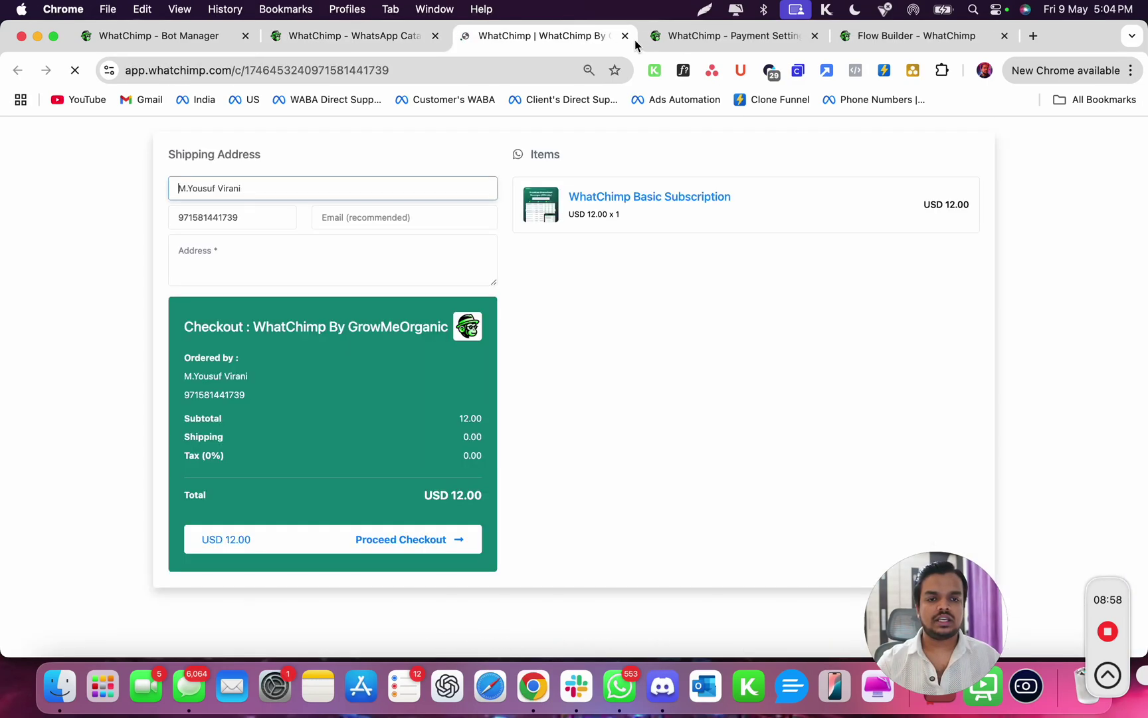
left_click(625, 37)
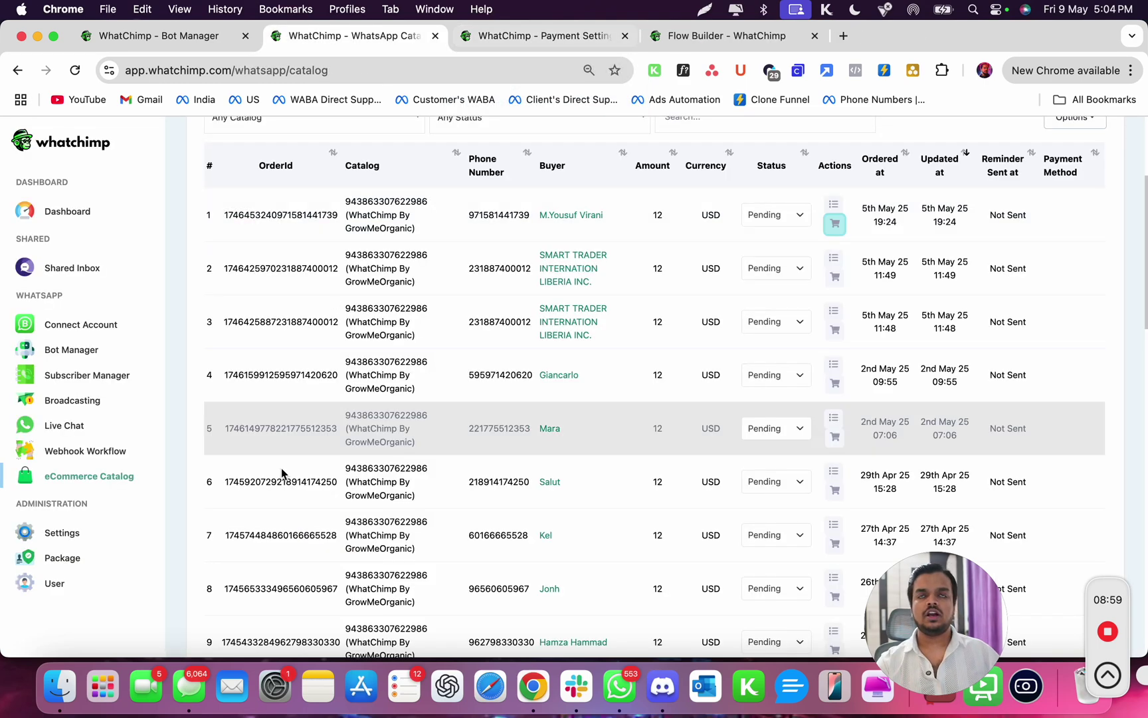